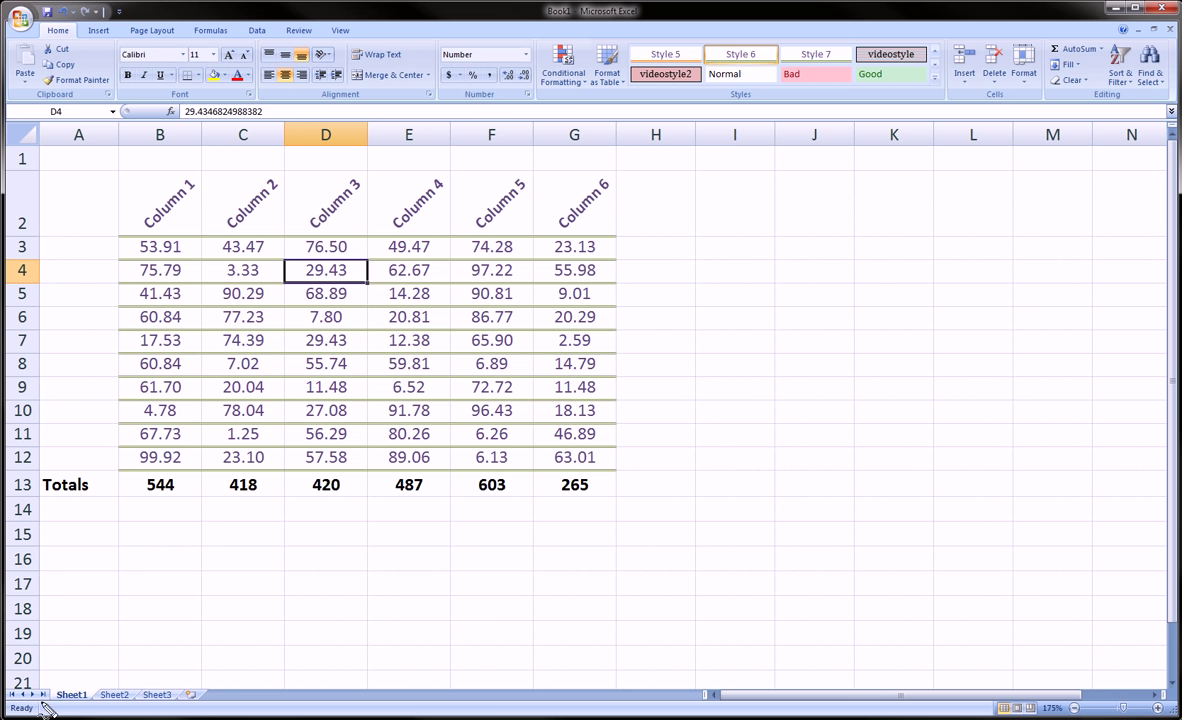
Look over the empty Sheet2 and Sheet3, then return to Sheet1's data table.
mouse_move(38, 685)
mouse_down()
mouse_move(71, 673)
mouse_move(211, 698)
mouse_move(40, 688)
mouse_up()
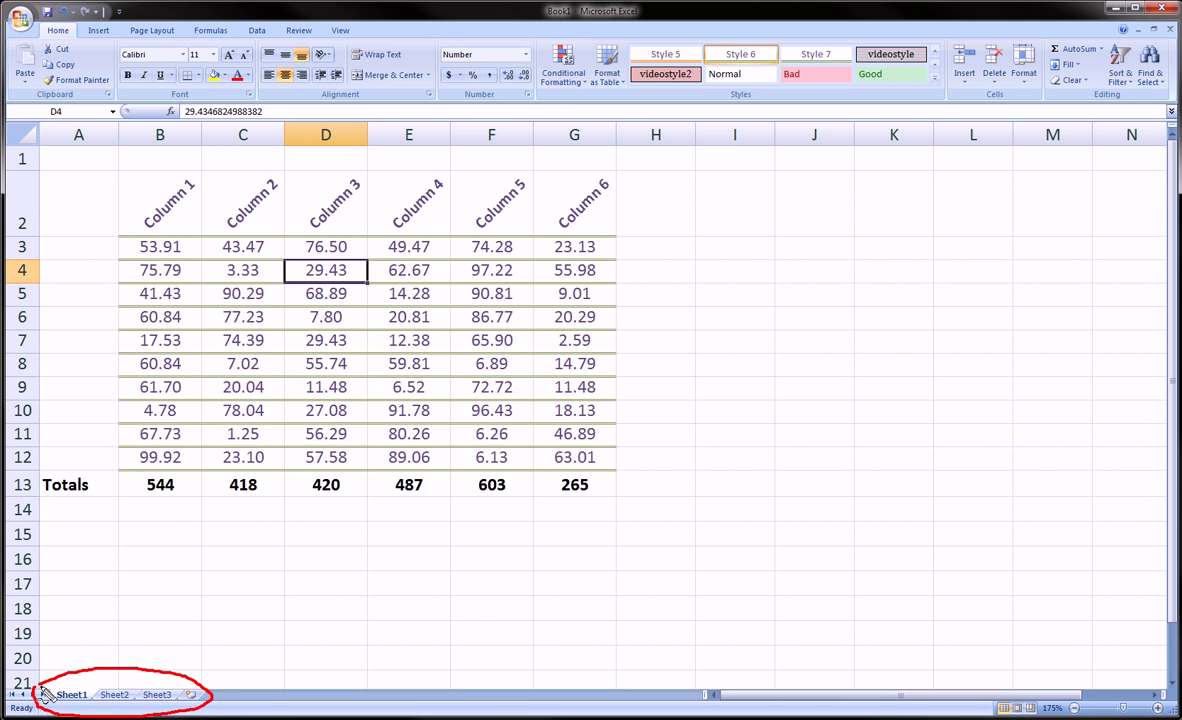
click(114, 695)
click(152, 697)
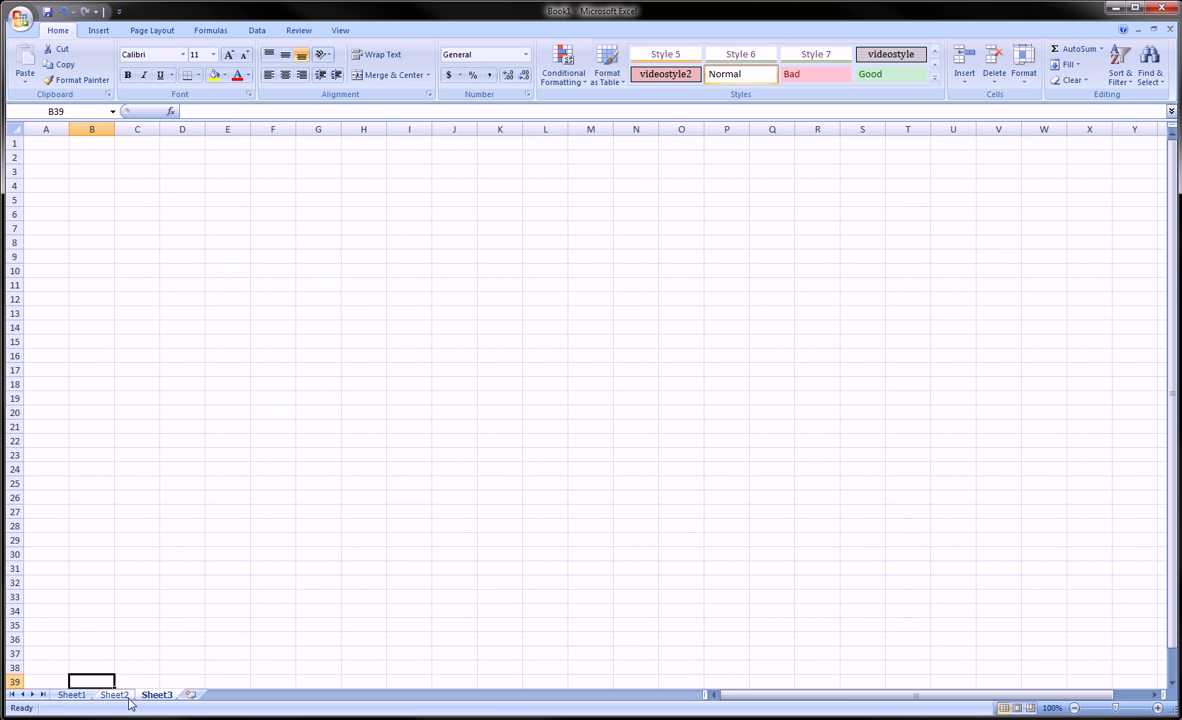
click(112, 697)
click(80, 697)
Try selecting the table's values, the Column 1–6 header row and the Totals row, then deselect.
click(223, 334)
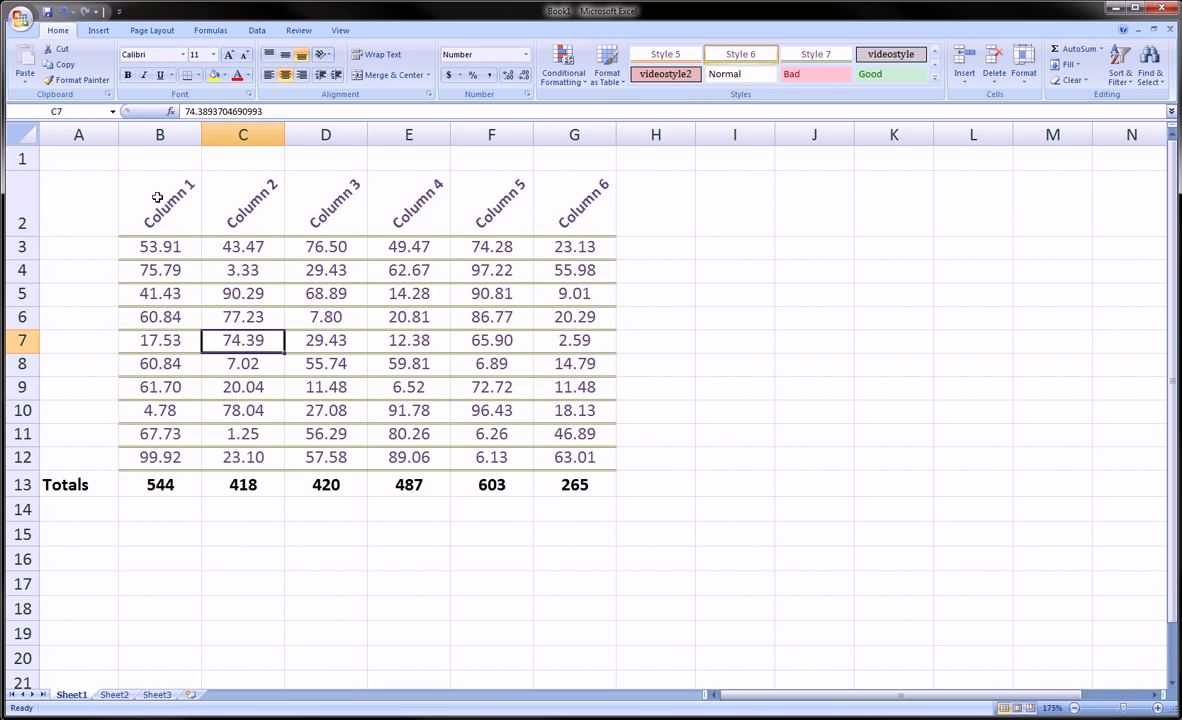
drag(163, 243, 563, 453)
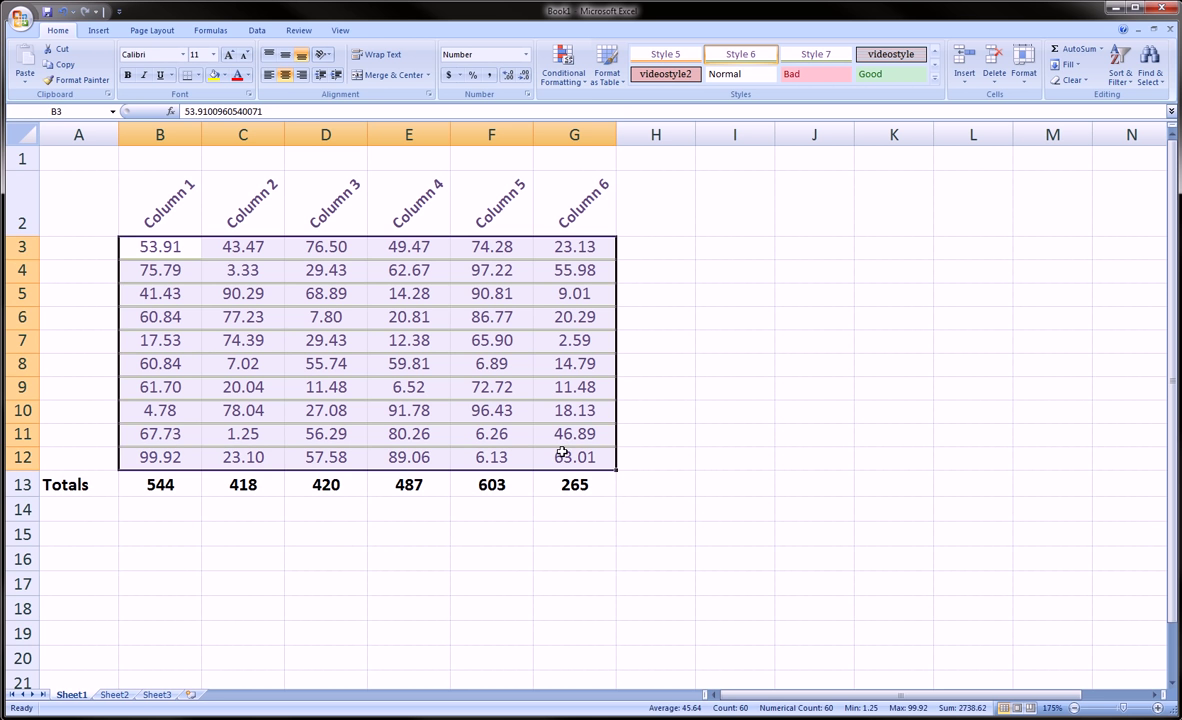
drag(169, 192, 570, 190)
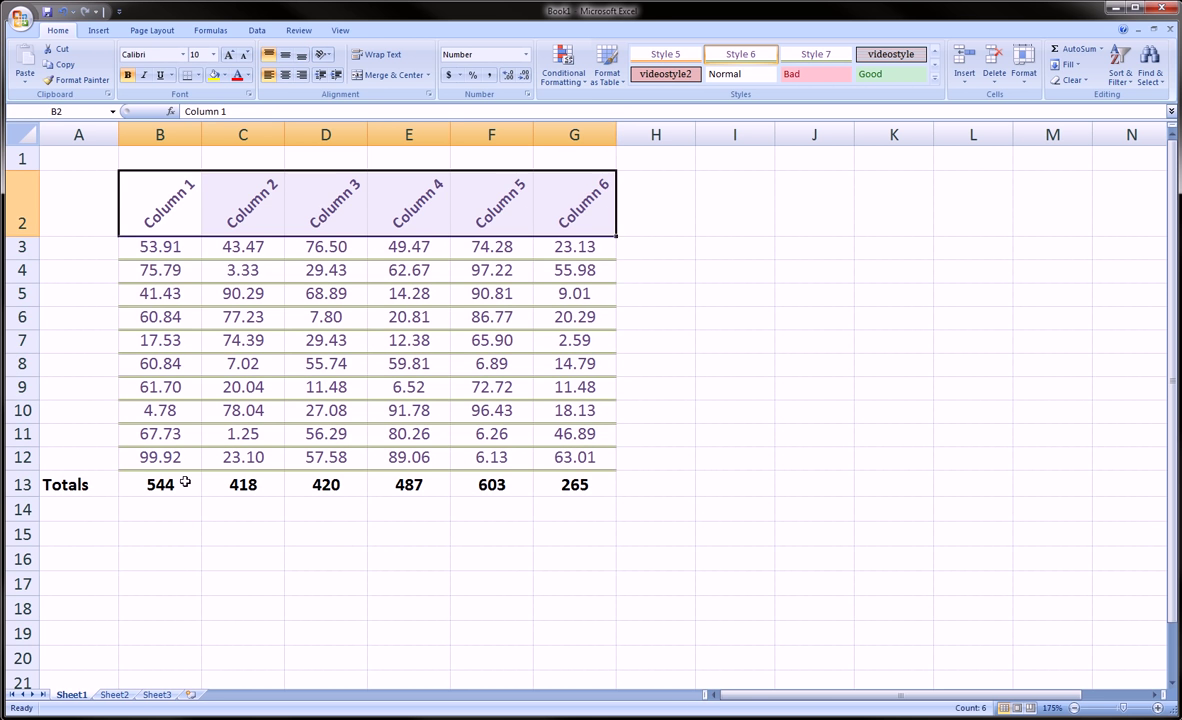
drag(185, 482, 586, 483)
drag(53, 484, 572, 480)
click(405, 527)
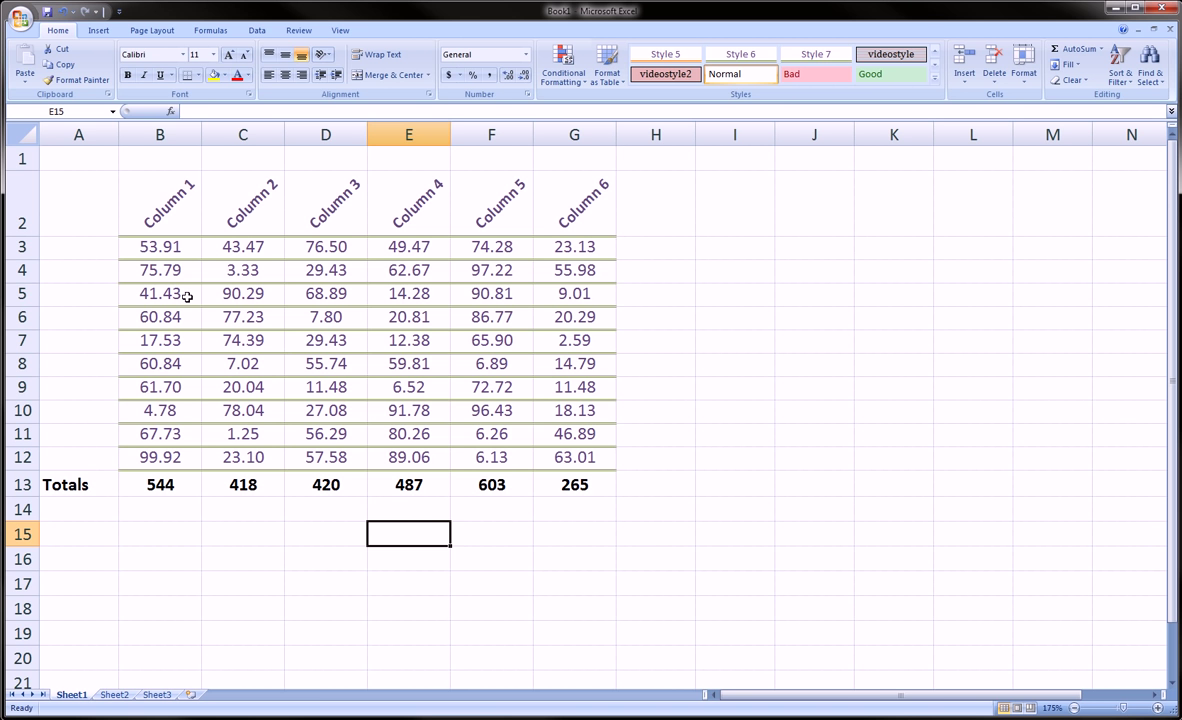
Copy the whole table A1:G13 and paste it into Sheet2 starting at B3.
drag(71, 156, 585, 487)
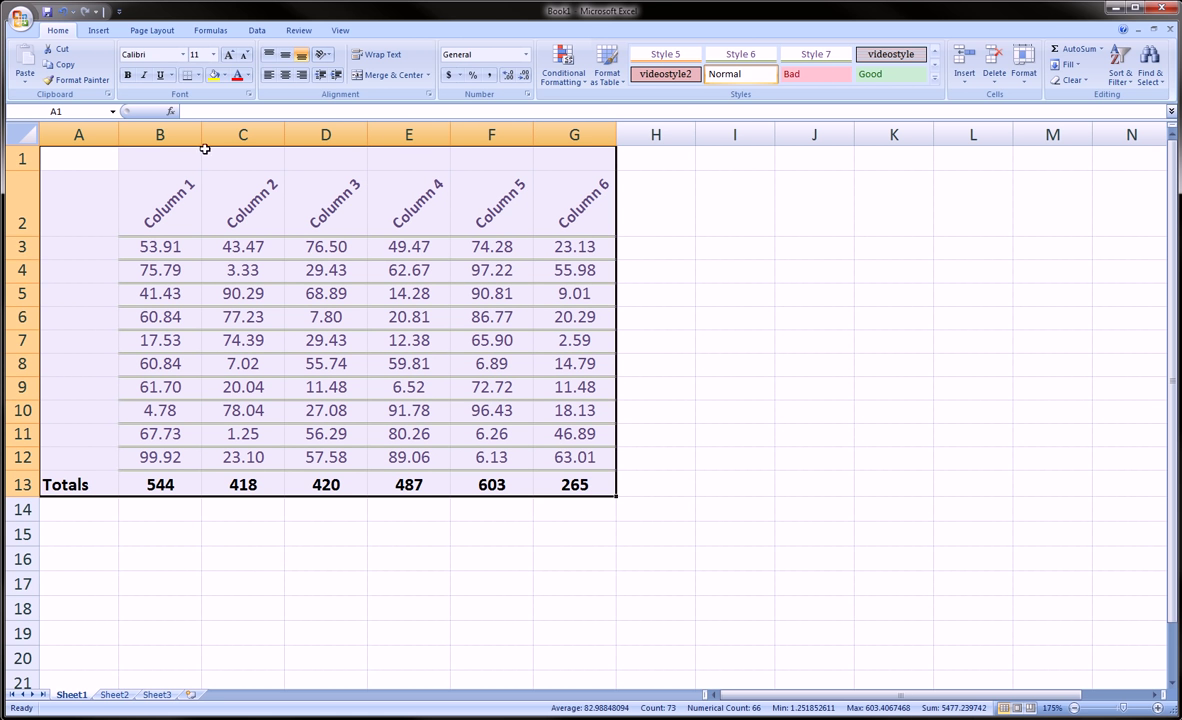
click(62, 64)
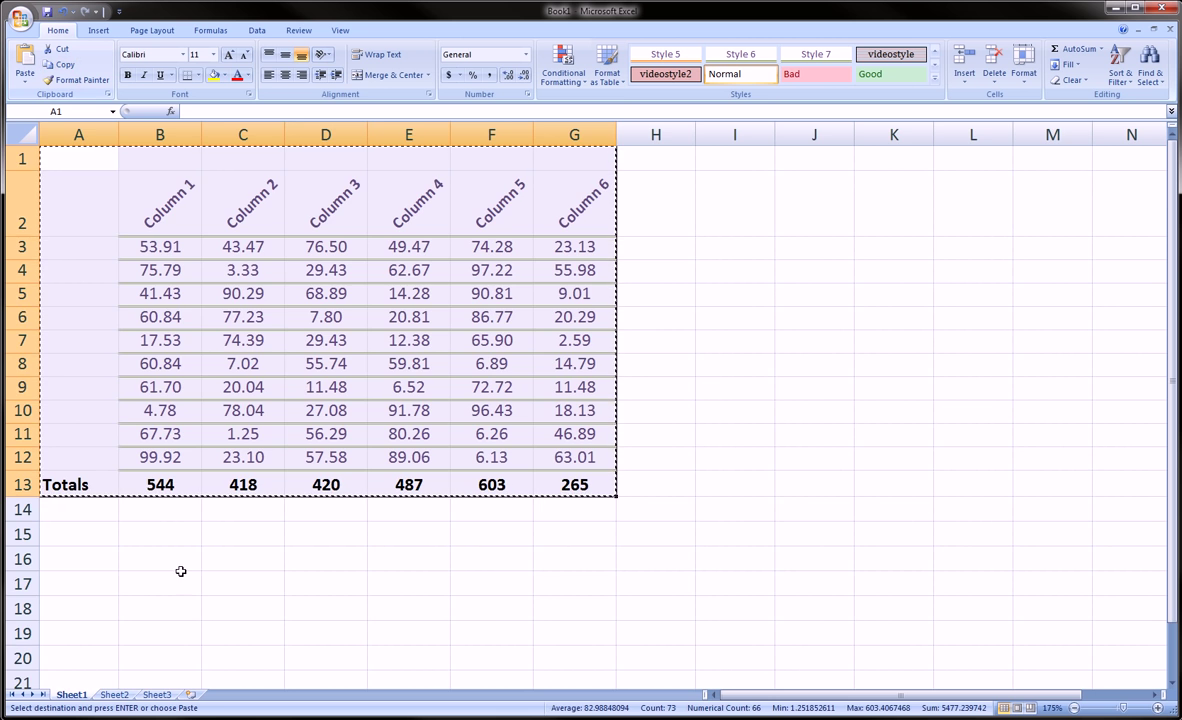
click(114, 694)
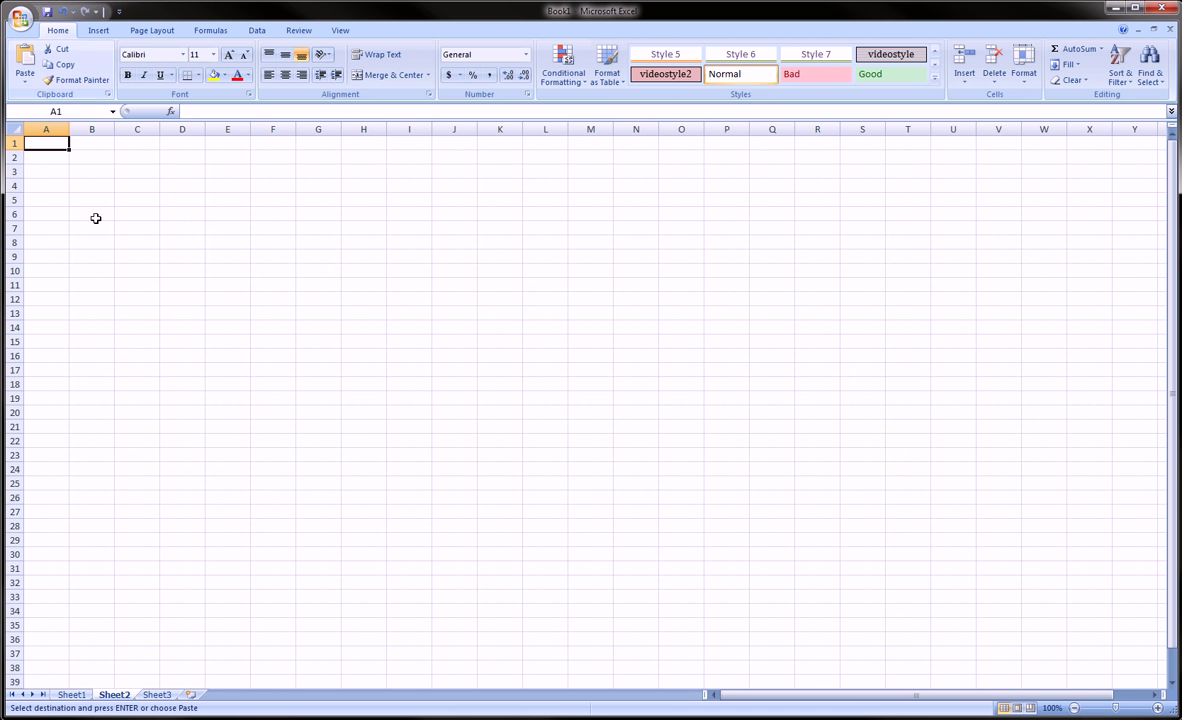
click(86, 172)
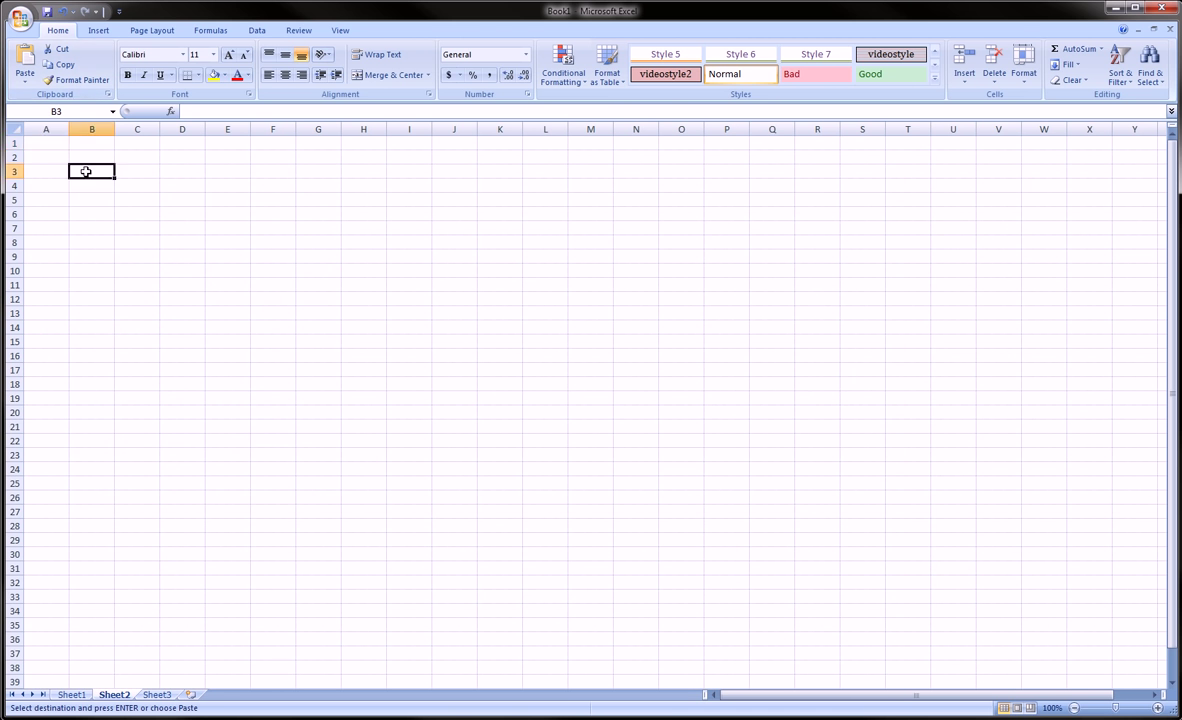
click(26, 62)
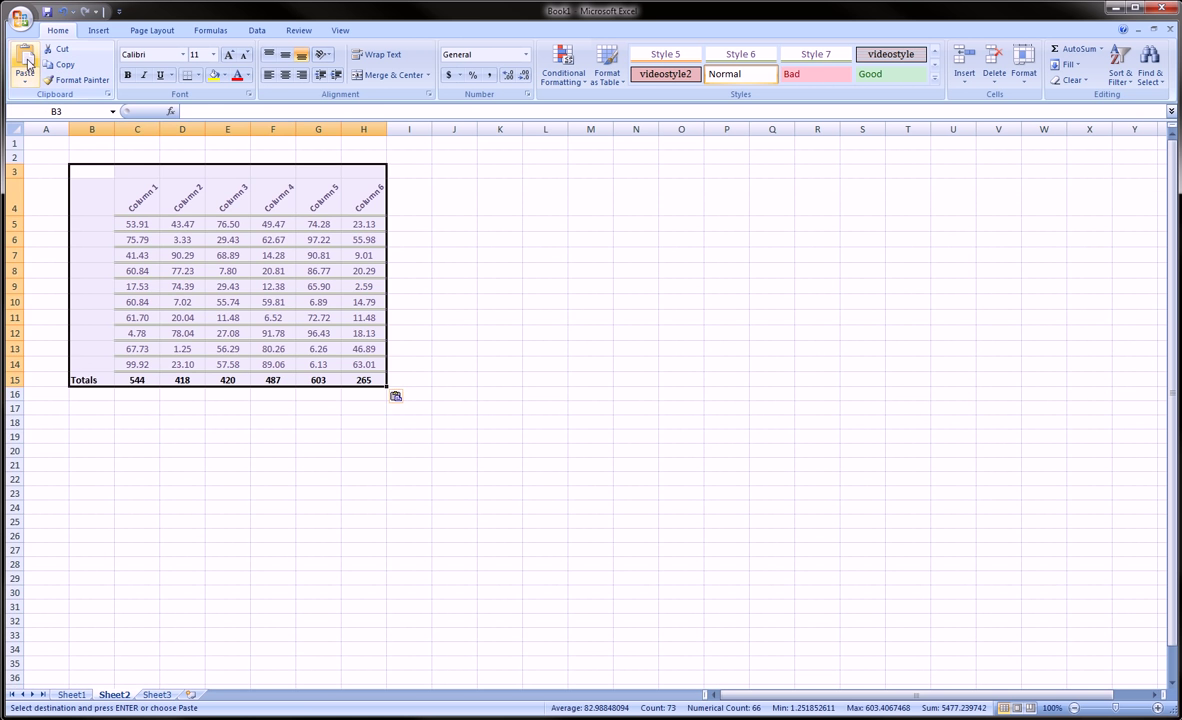
Scroll through the pasted table at B3:H15 and remove it, leaving Sheet2 blank.
ctrl+scroll(513, 492, up, 4)
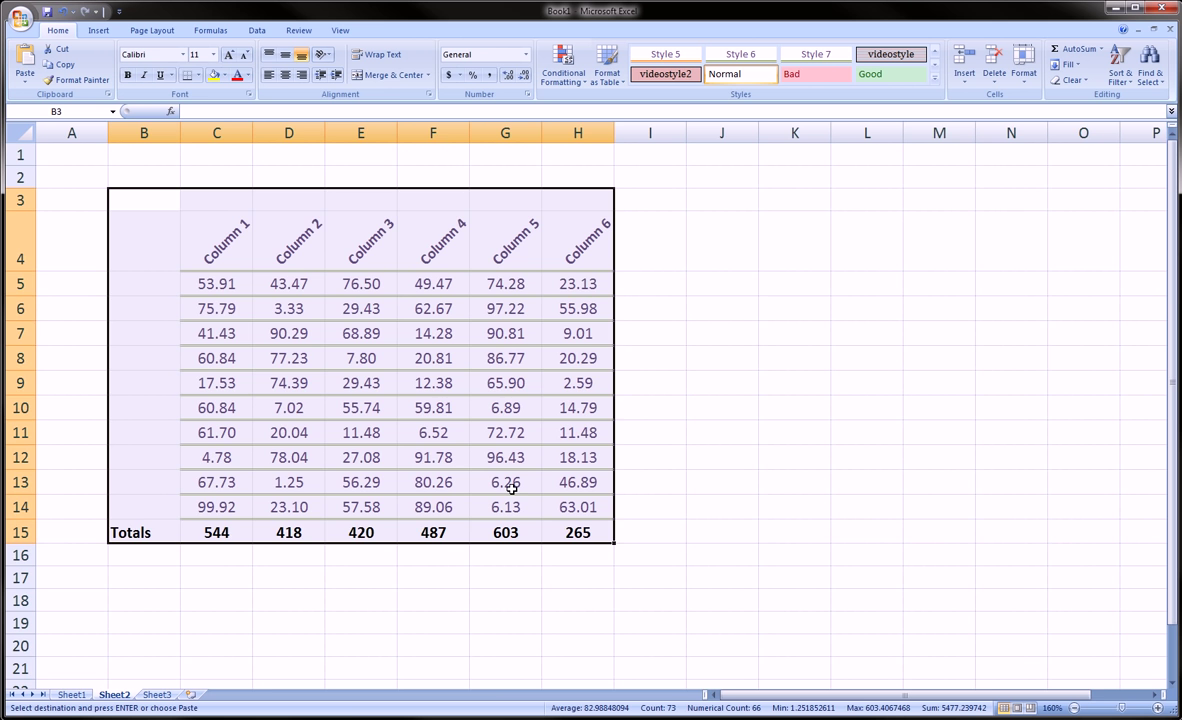
ctrl+scroll(512, 488, down, 1)
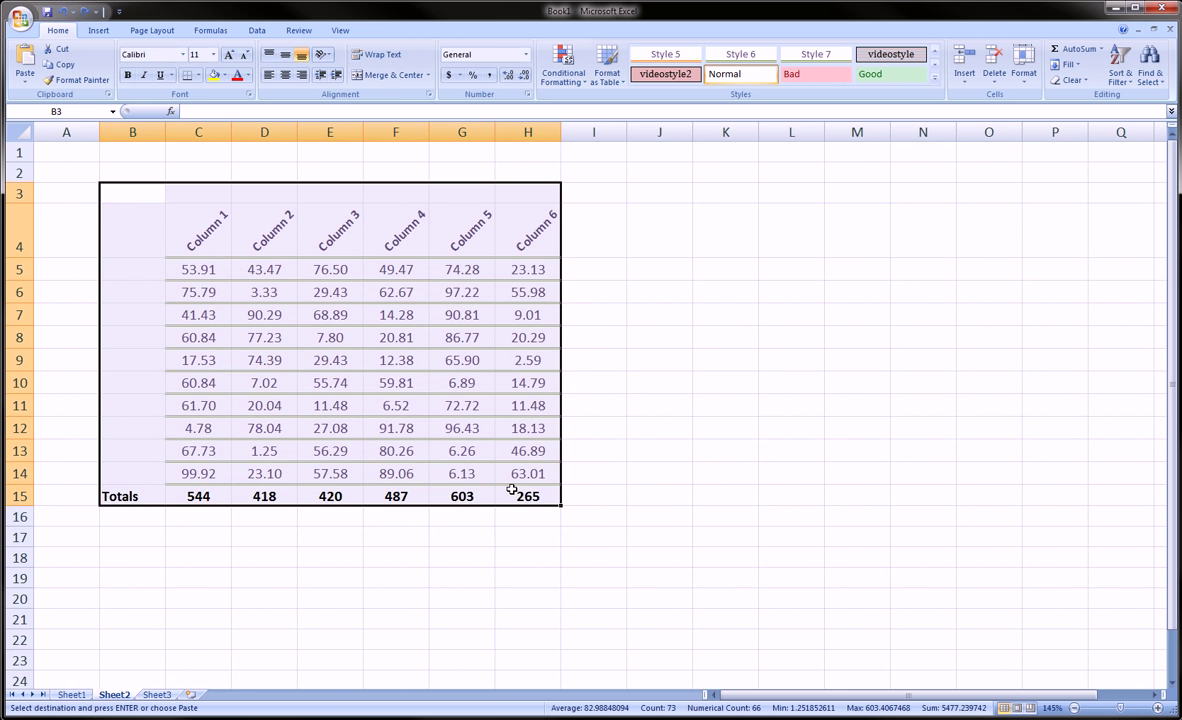
ctrl+scroll(511, 489, down, 1)
scroll(511, 489, down, 1)
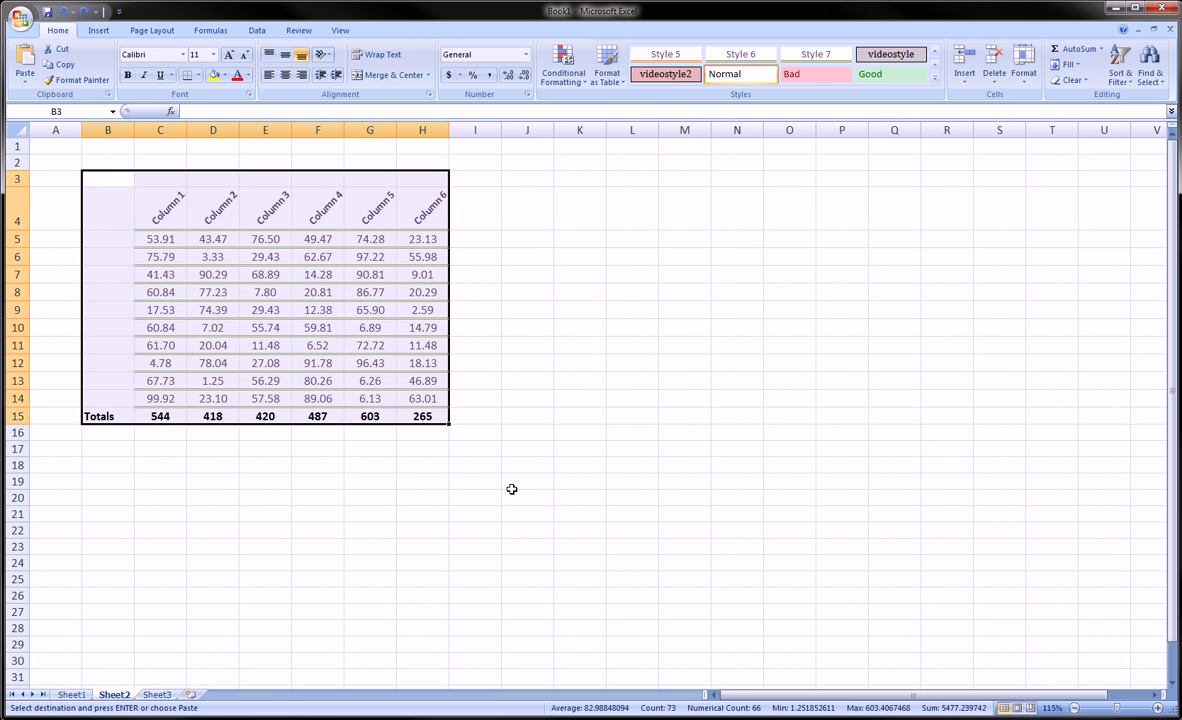
ctrl+scroll(511, 489, down, 1)
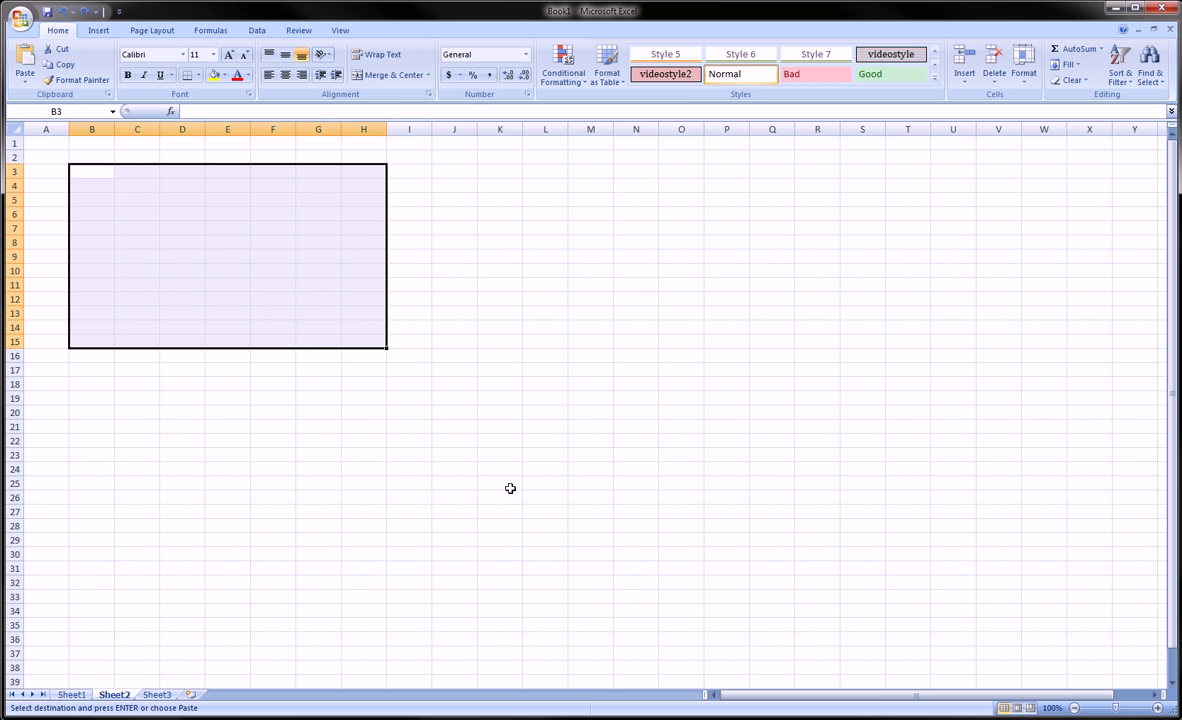
click(510, 488)
ctrl+scroll(510, 488, up, 3)
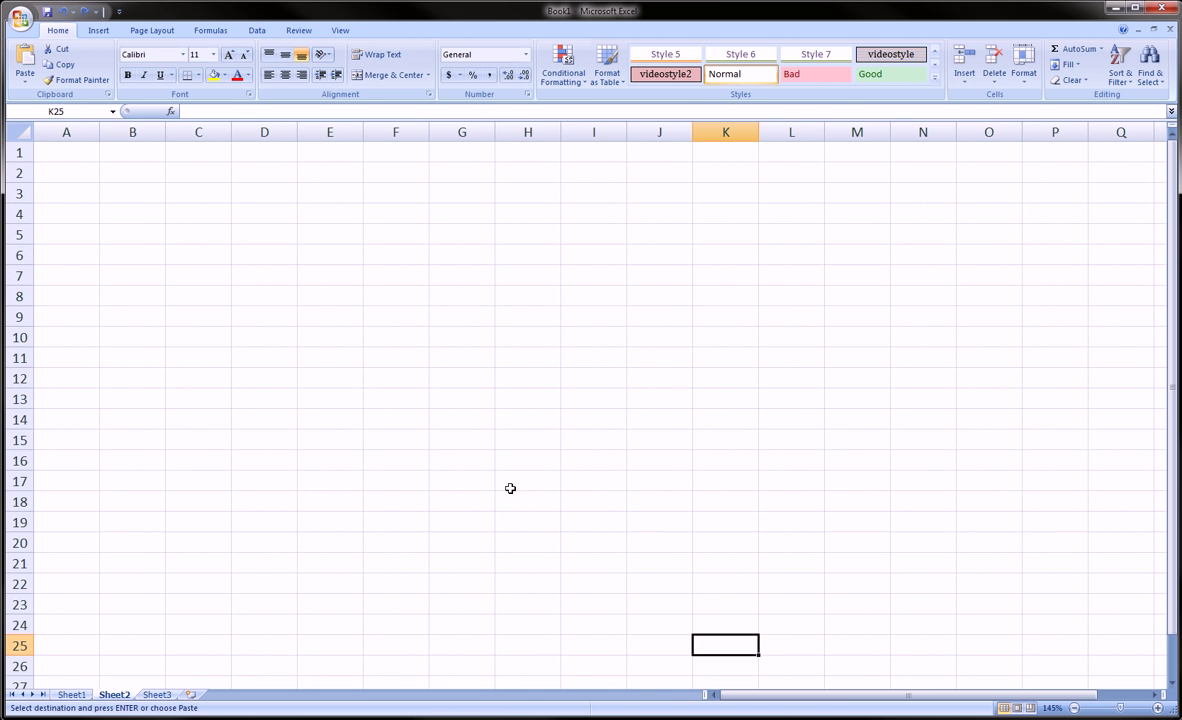
On Sheet1, cancel the copy marquee with Esc and select an empty cell below the table.
click(72, 694)
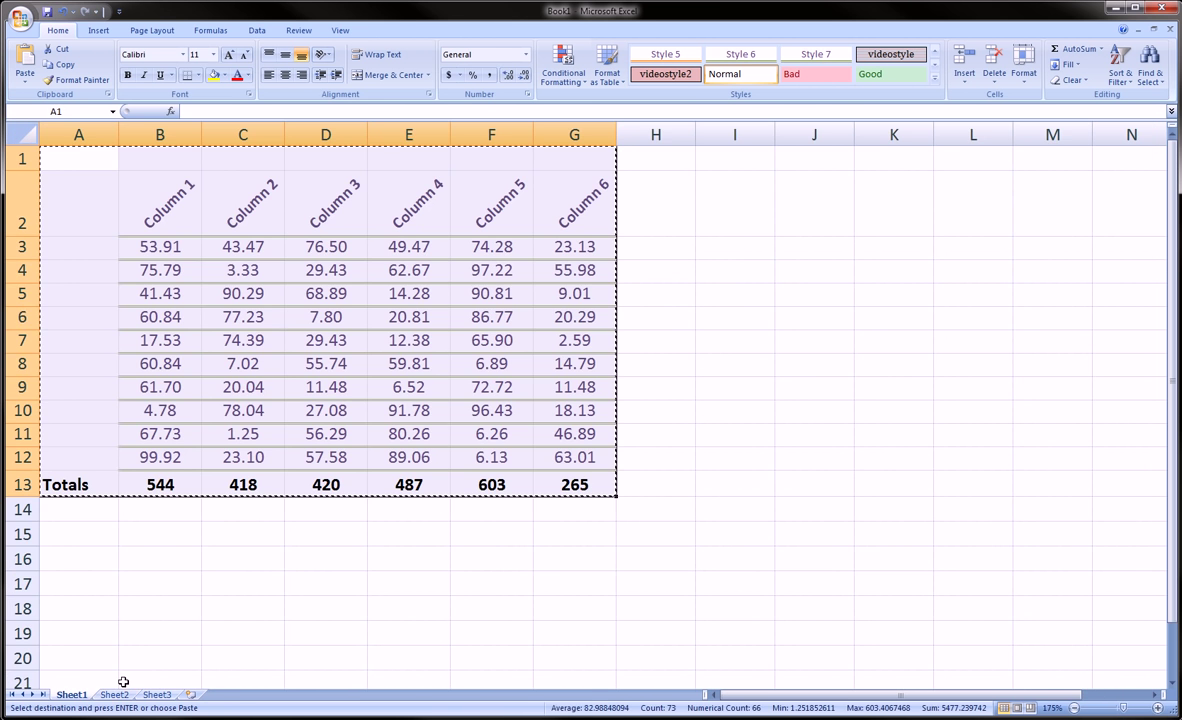
click(192, 633)
key(Escape)
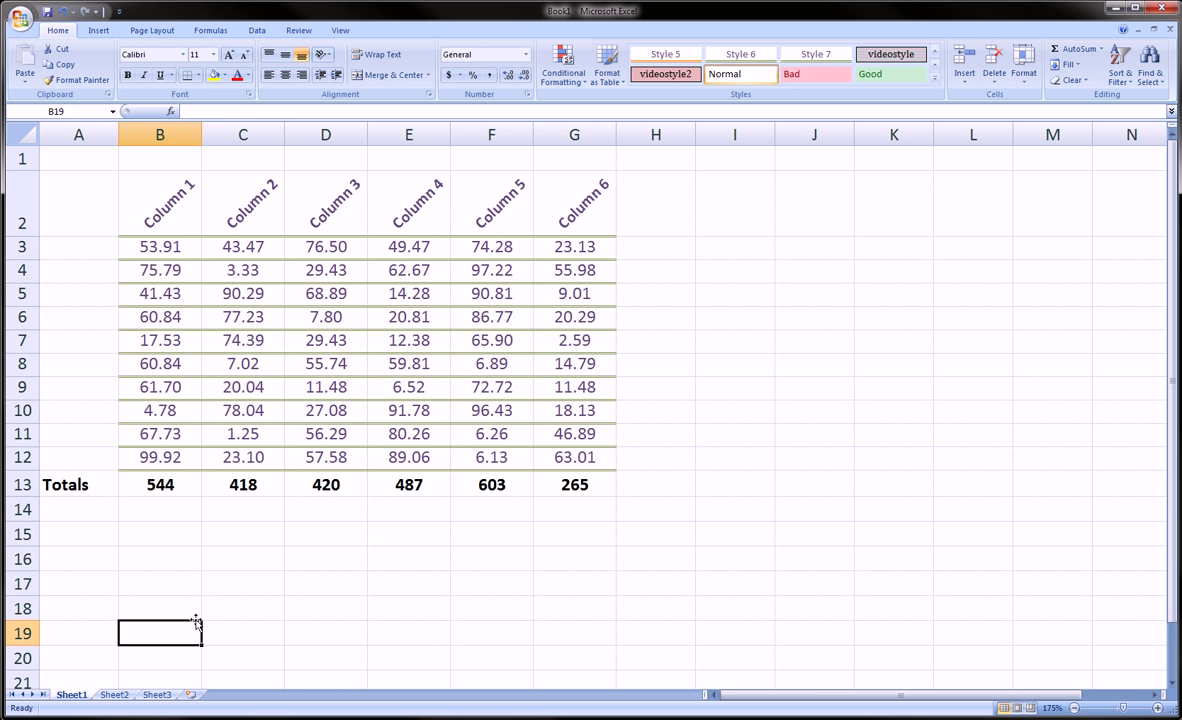
click(249, 561)
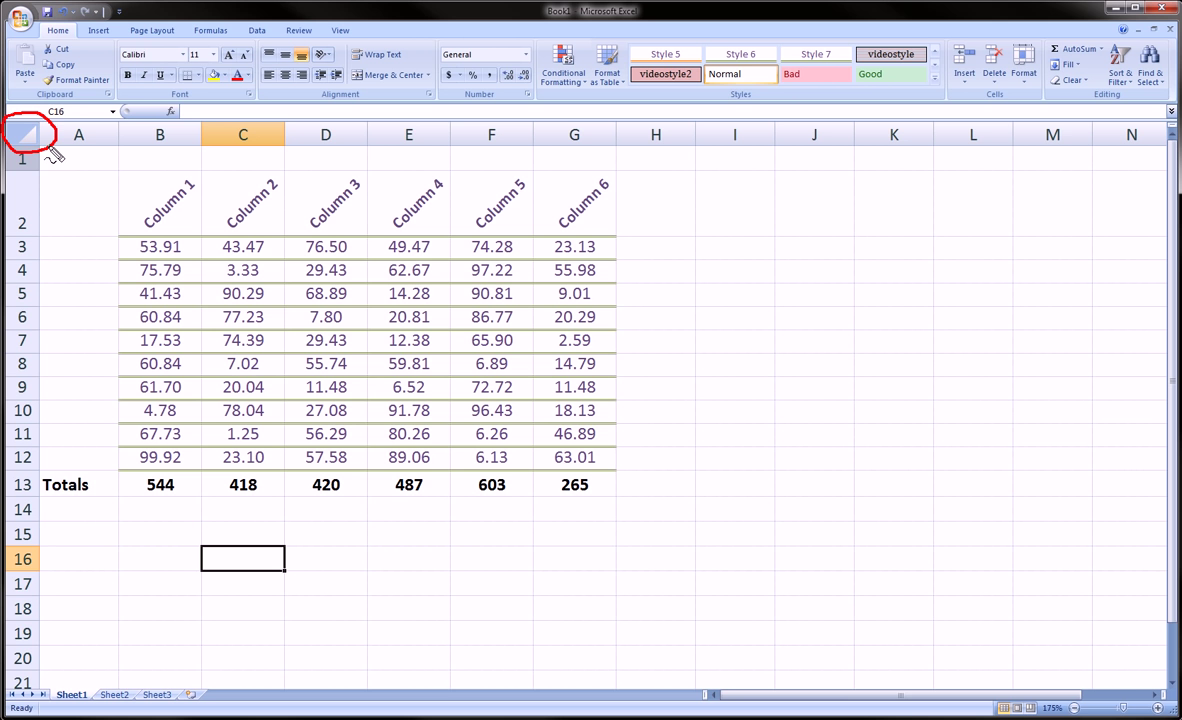
Select the entire Sheet1 with the Select All corner and copy it.
drag(52, 152, 118, 156)
key(Escape)
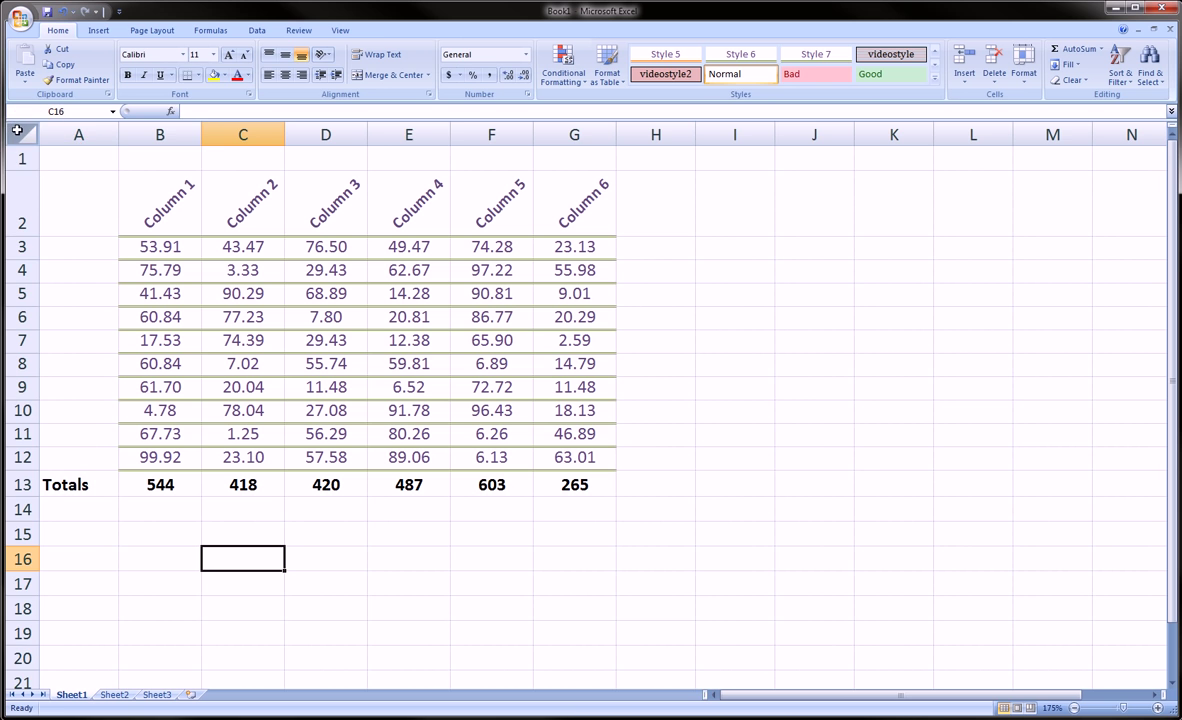
click(17, 131)
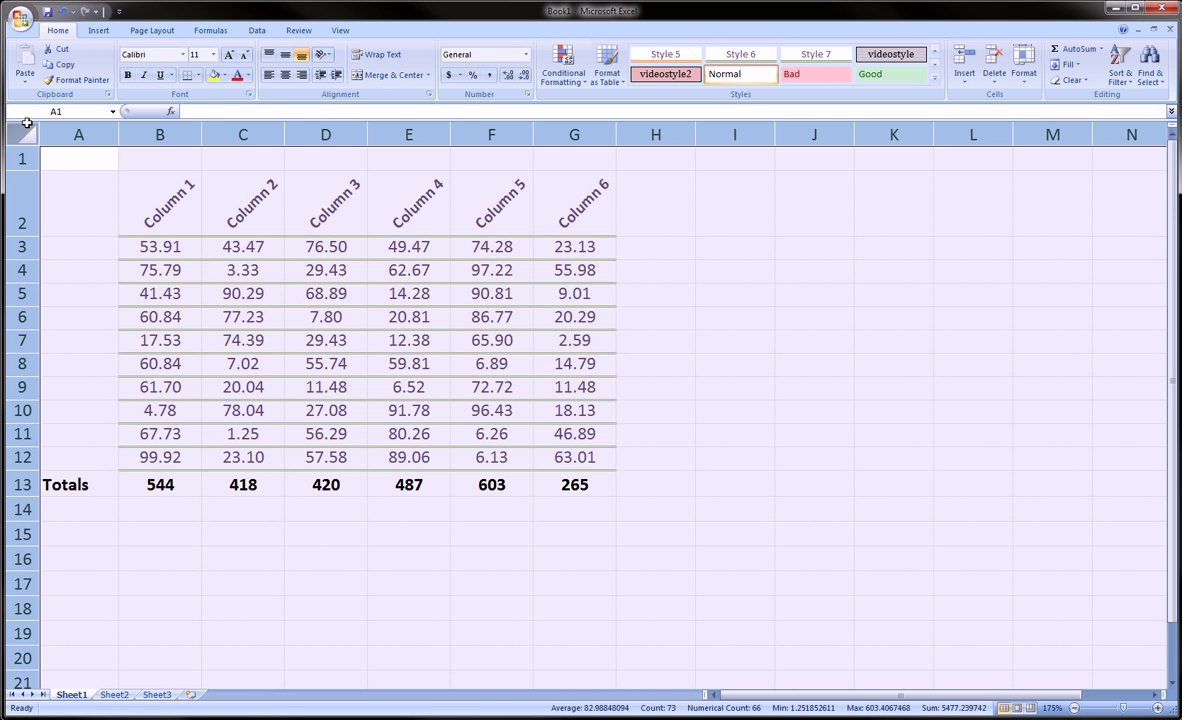
click(60, 65)
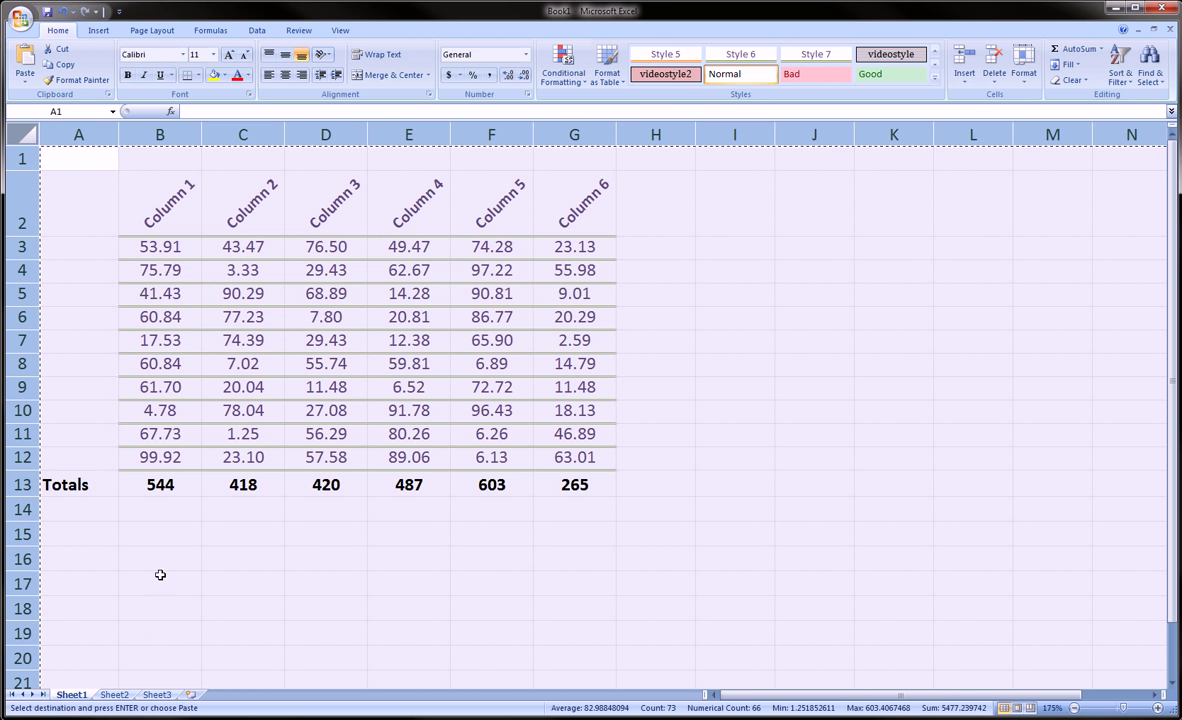
Paste the copied Sheet1 into all of Sheet2 and check a value in the pasted table.
click(114, 694)
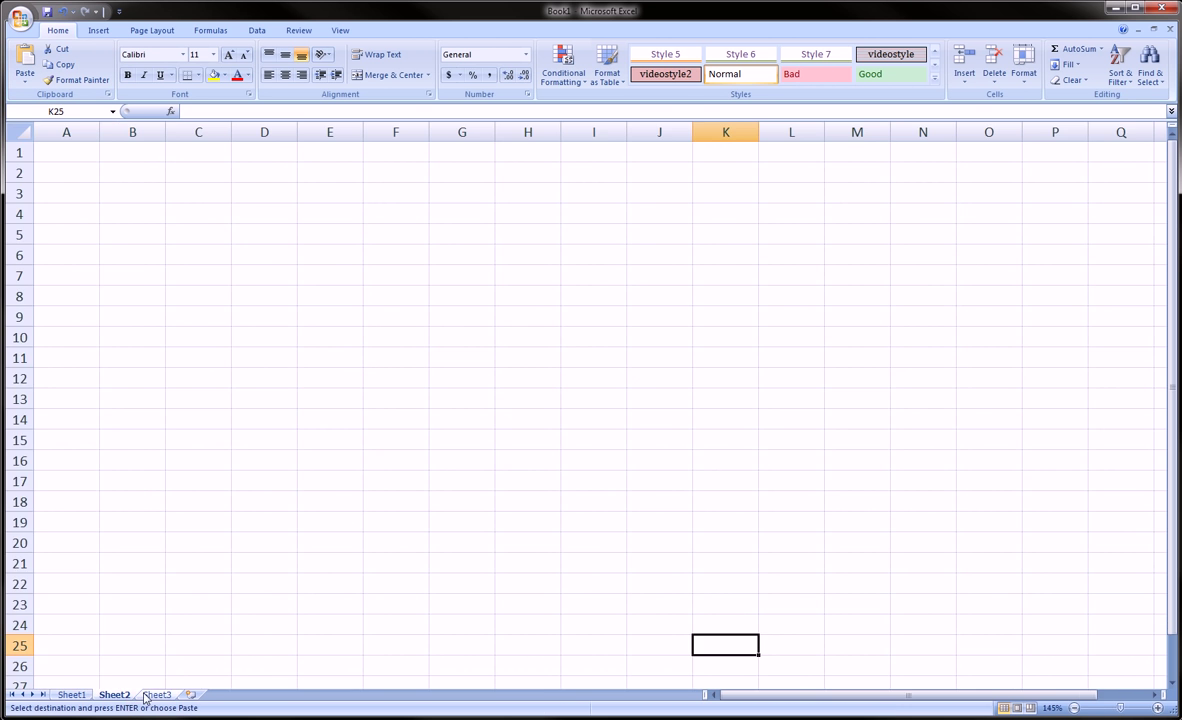
click(150, 695)
click(114, 694)
click(23, 132)
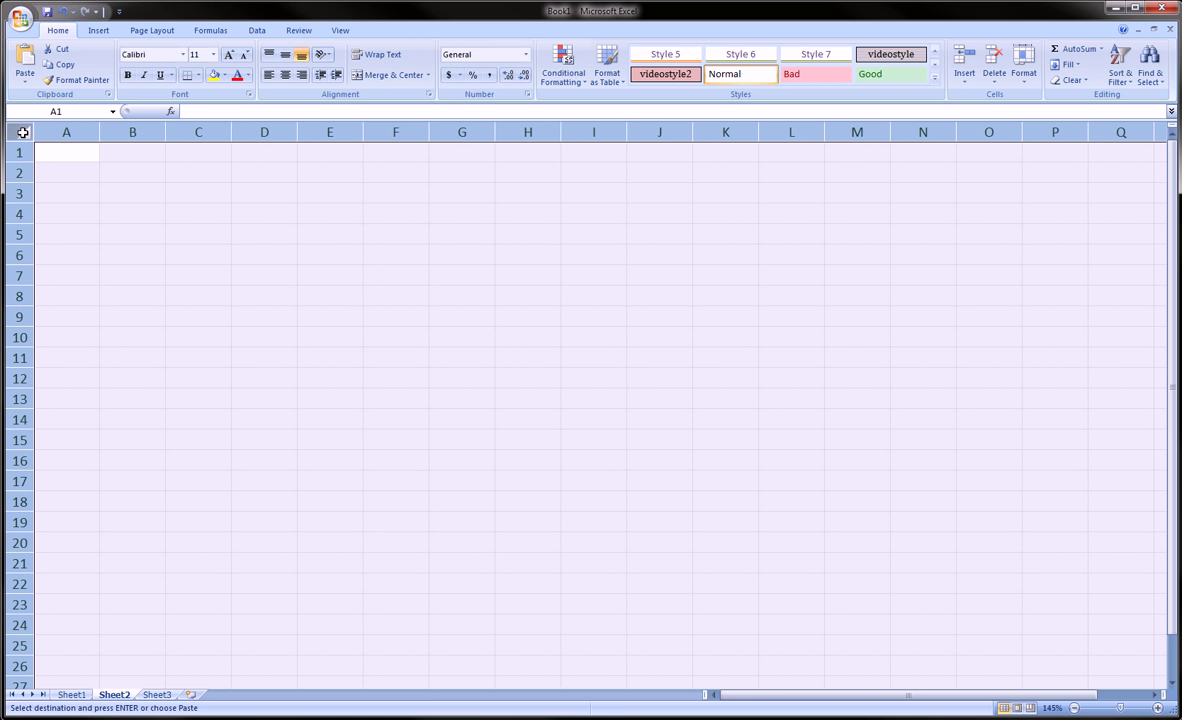
click(25, 60)
click(340, 364)
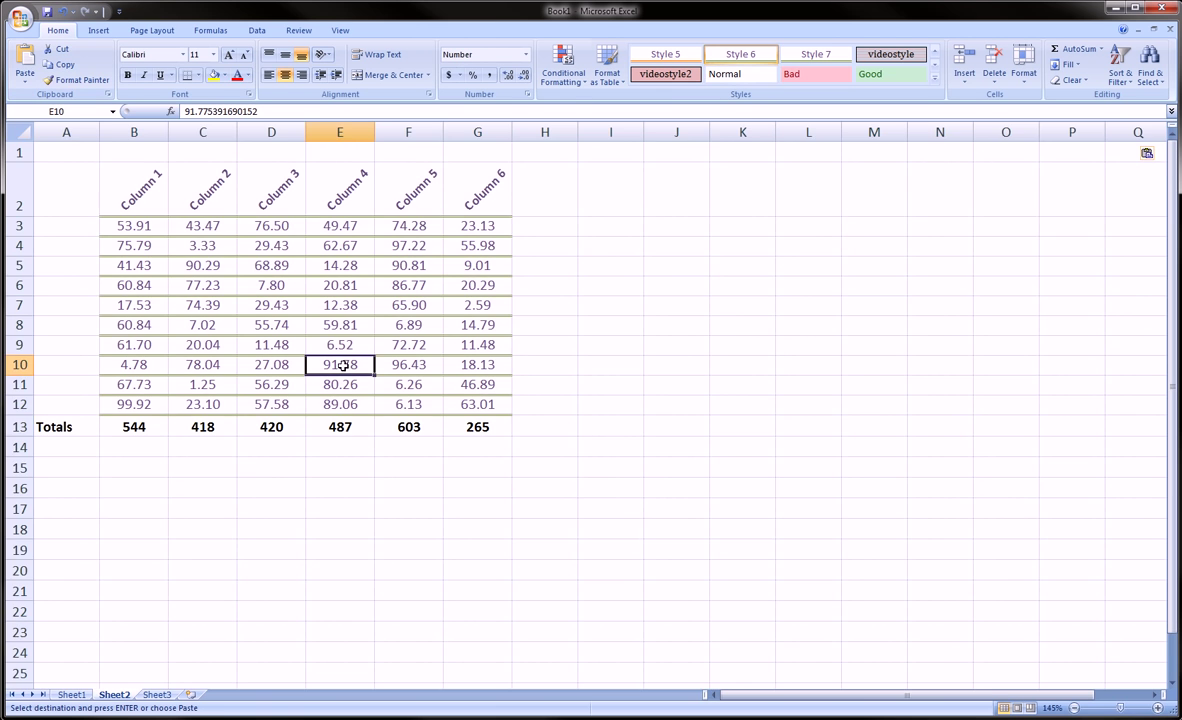
Flip between Sheet1 and Sheet2 to confirm the pasted table matches the original.
scroll(377, 484, up, 2)
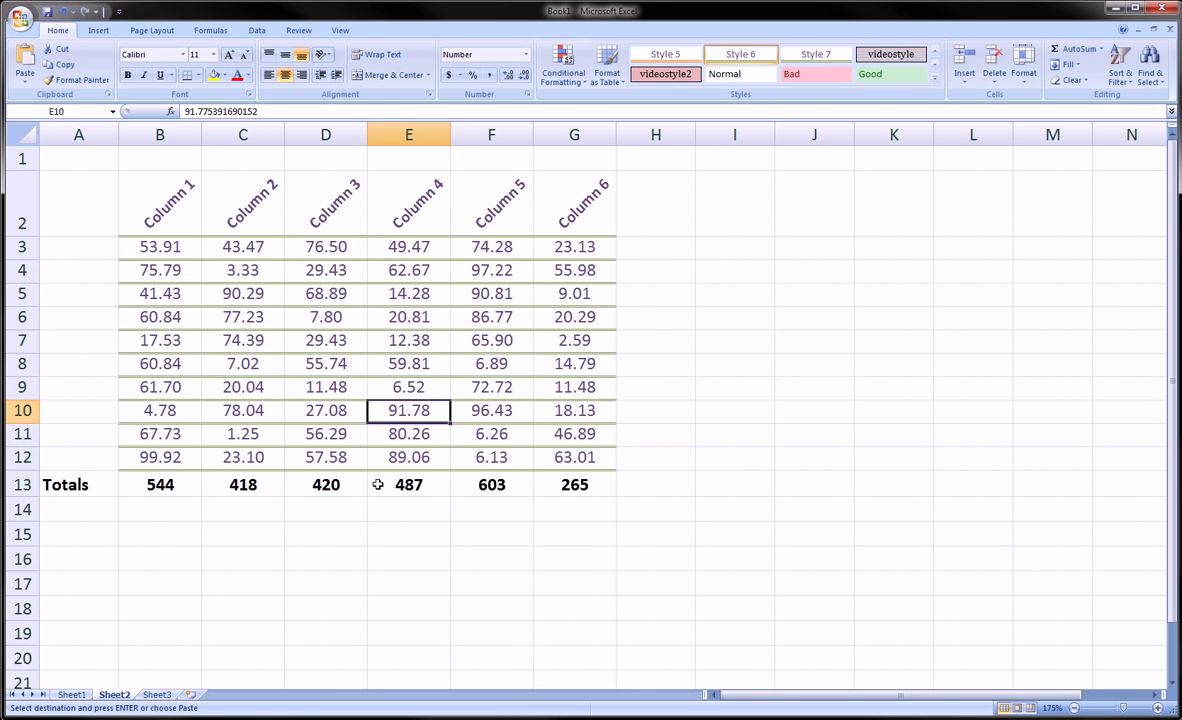
click(71, 694)
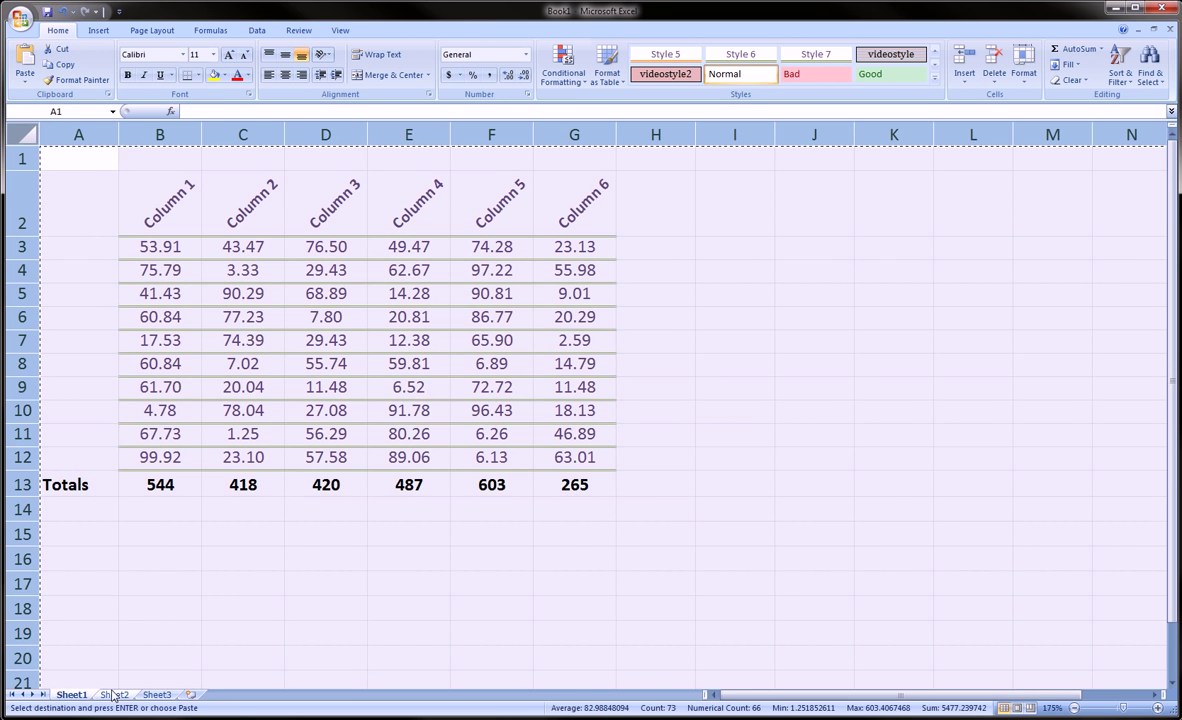
click(114, 694)
click(71, 694)
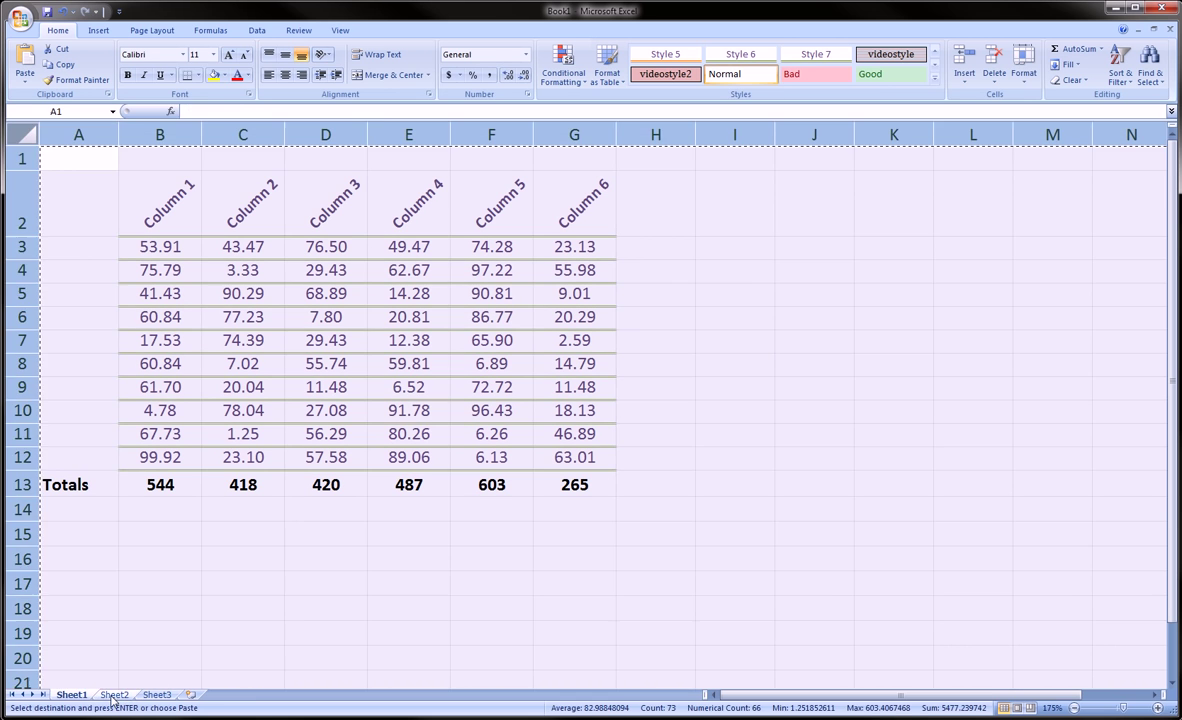
click(114, 694)
click(78, 695)
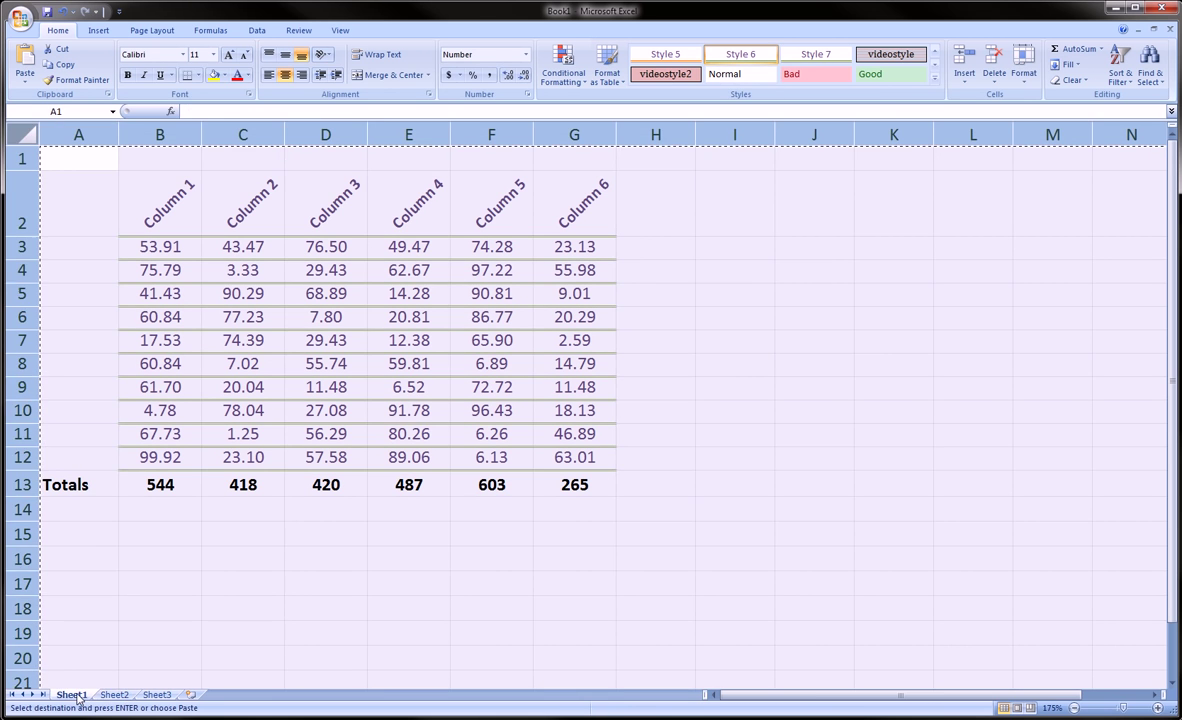
click(114, 694)
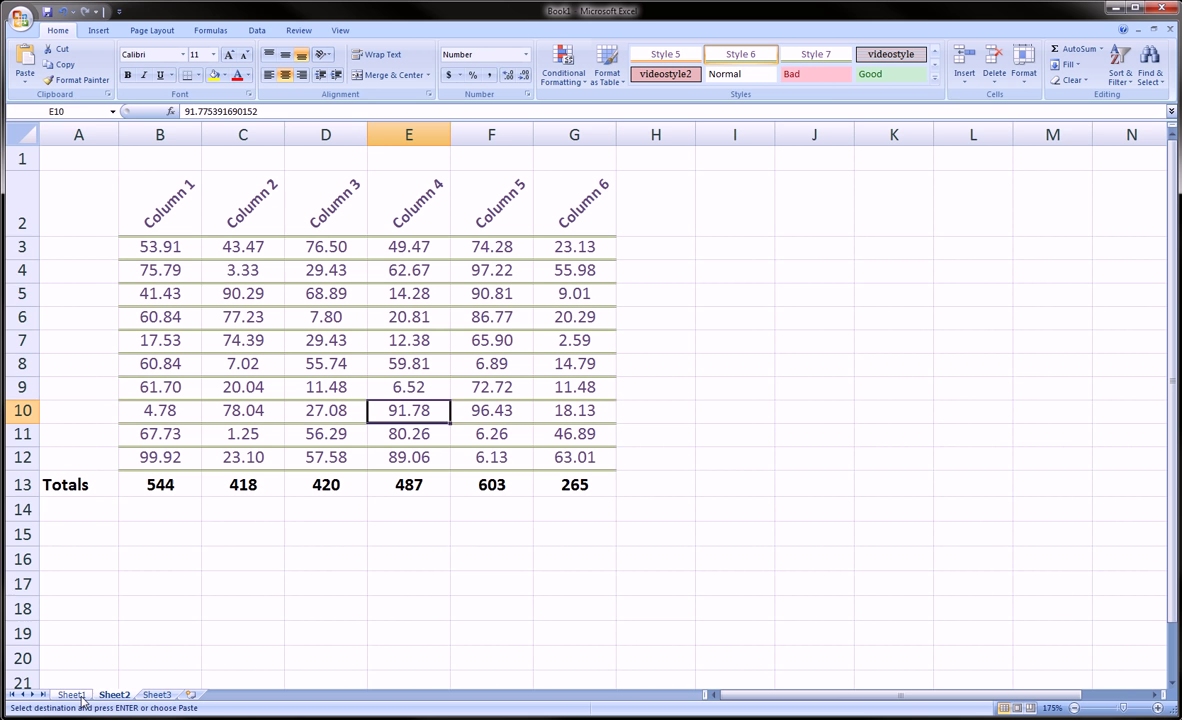
click(78, 695)
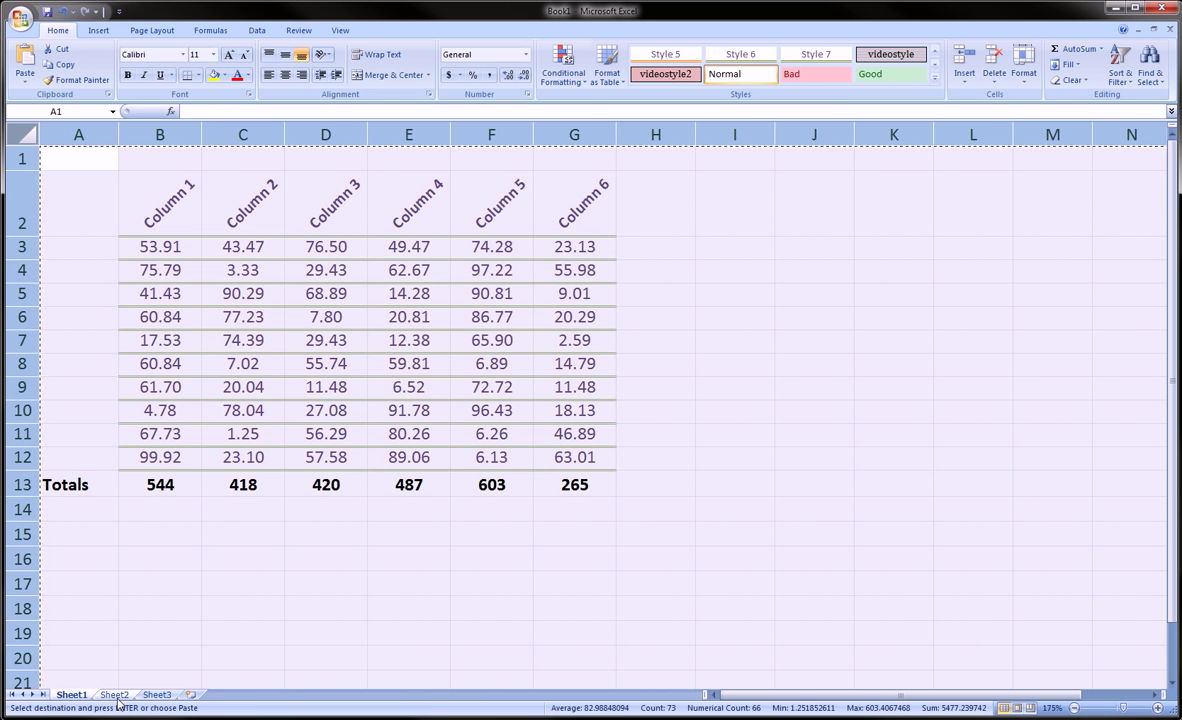
click(116, 695)
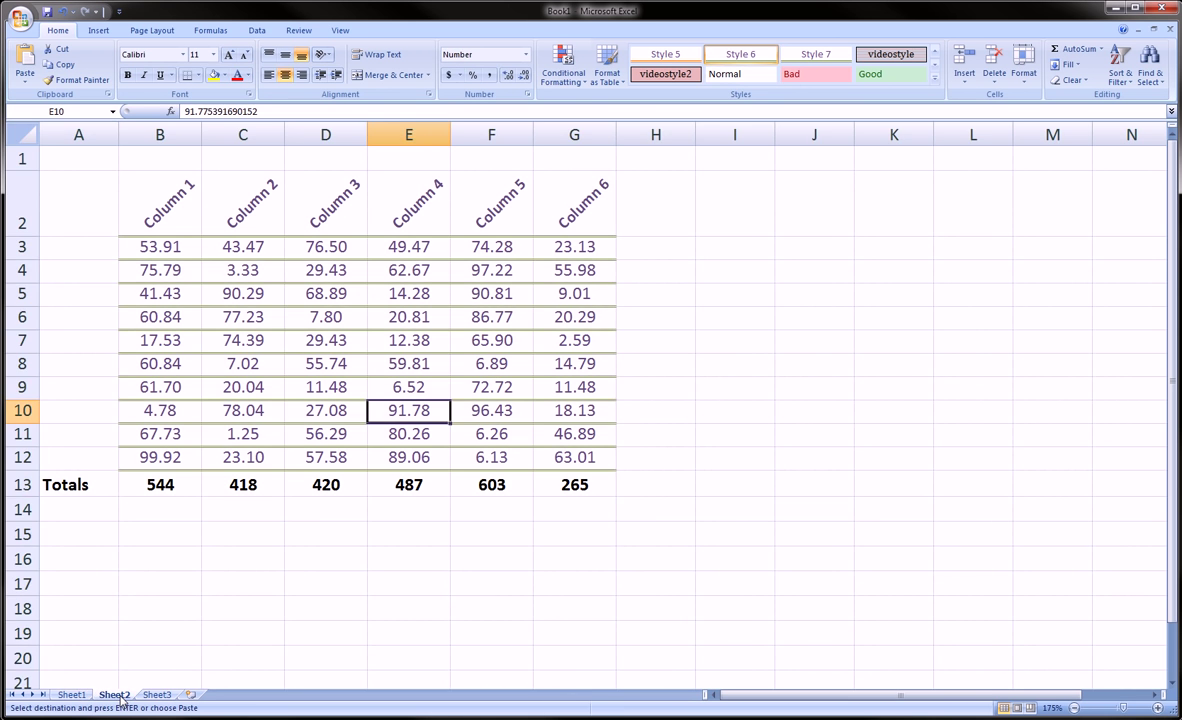
click(90, 695)
click(116, 695)
click(86, 695)
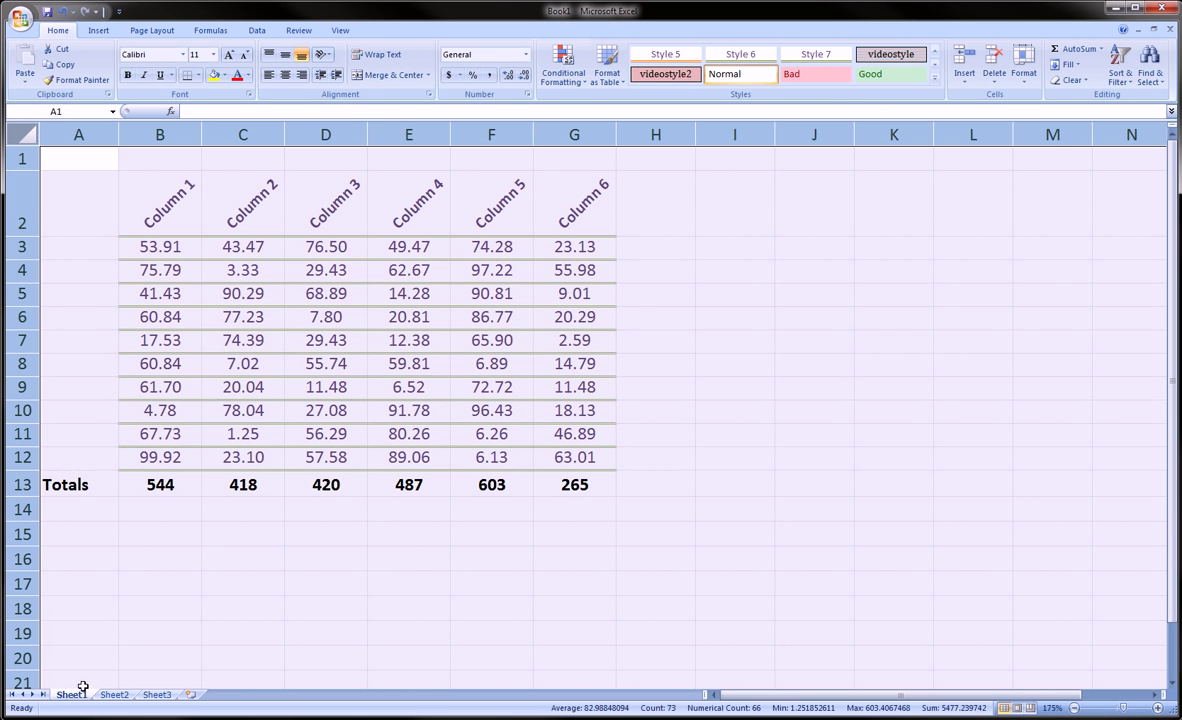
End copy mode by selecting B20 on Sheet1, then compare both sheets once more.
click(130, 657)
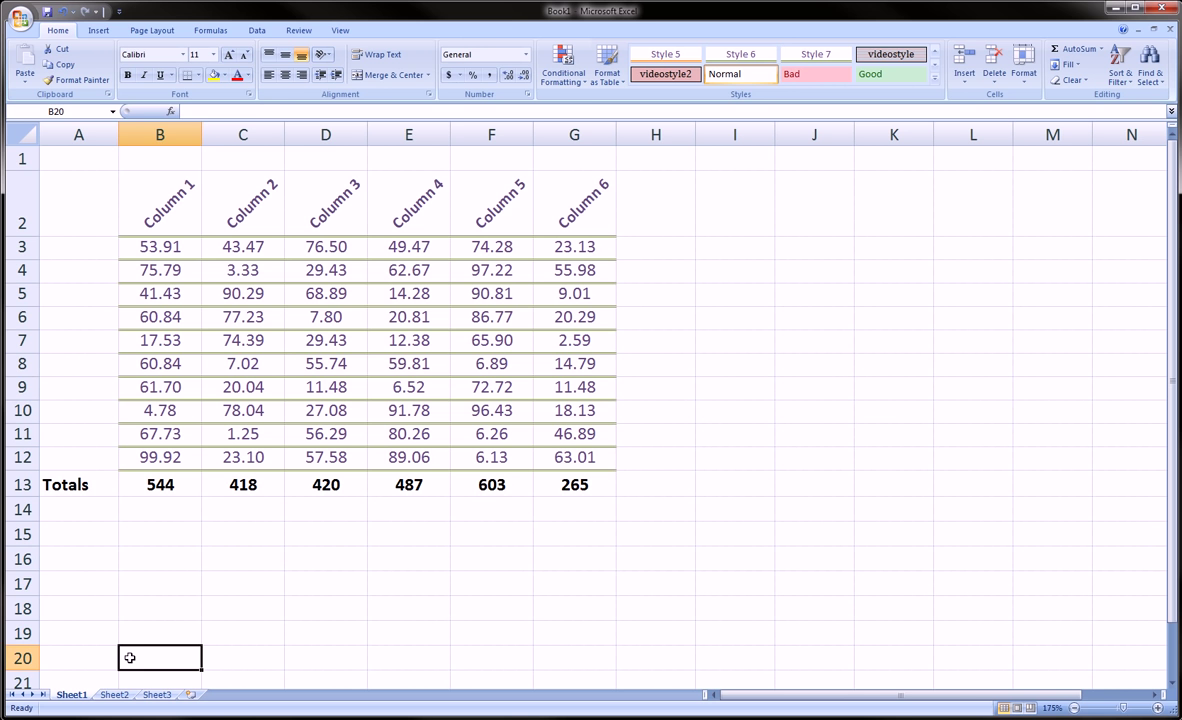
click(114, 694)
click(82, 695)
click(110, 694)
click(86, 692)
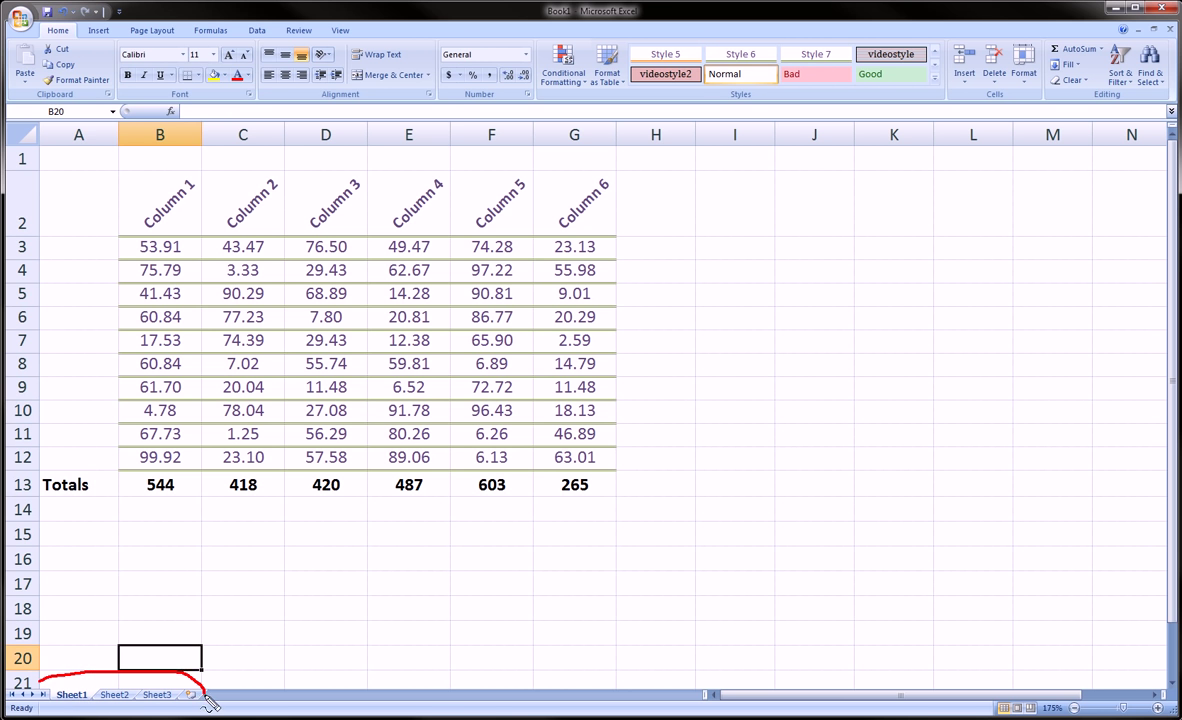
Duplicate Sheet1 via Move or Copy into Book1 at (move to end), with Create a copy ticked.
right_click(72, 699)
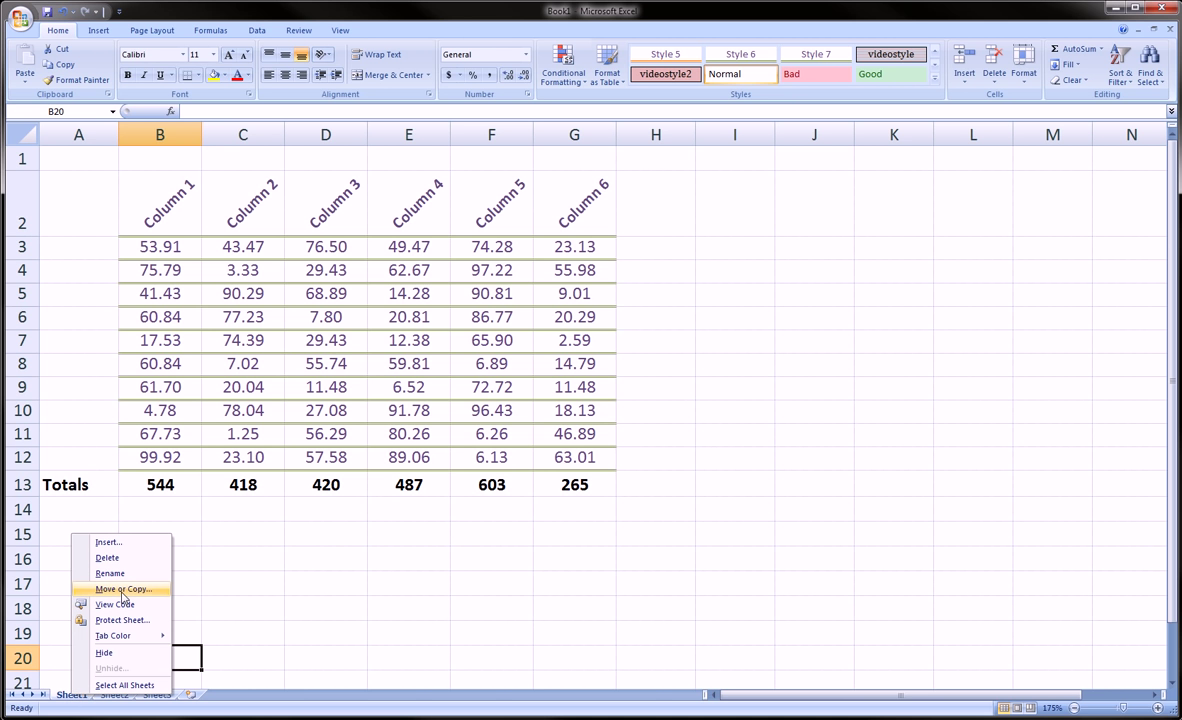
click(124, 590)
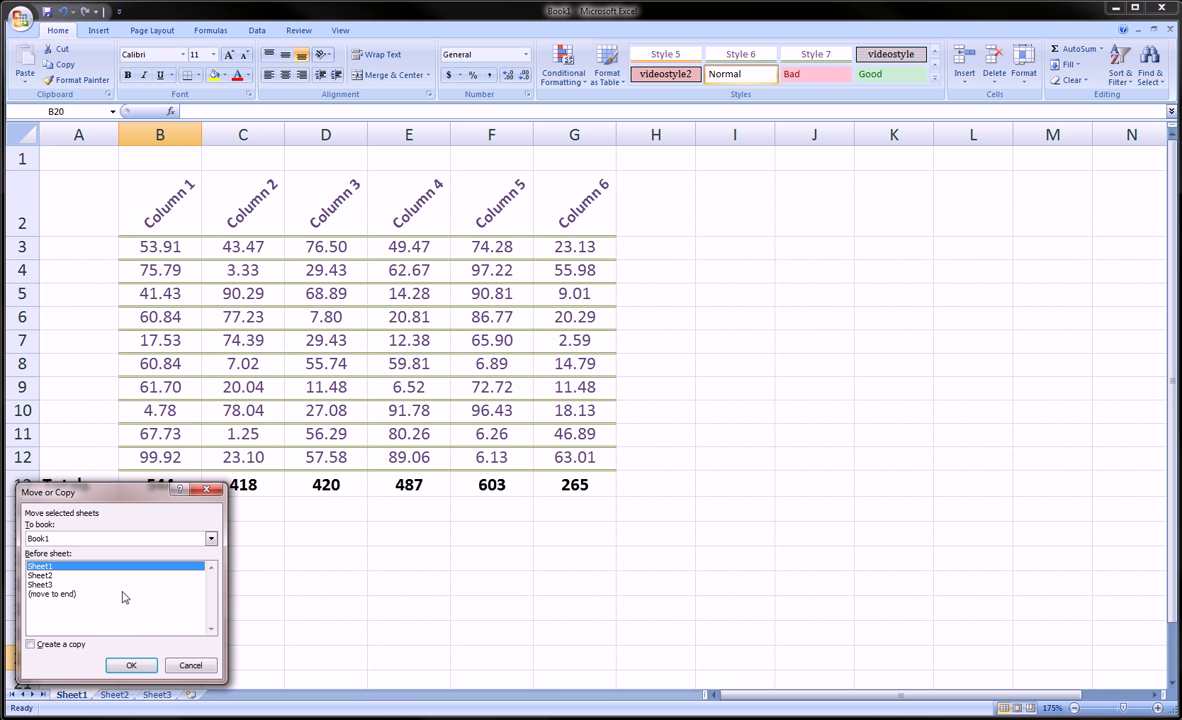
click(44, 596)
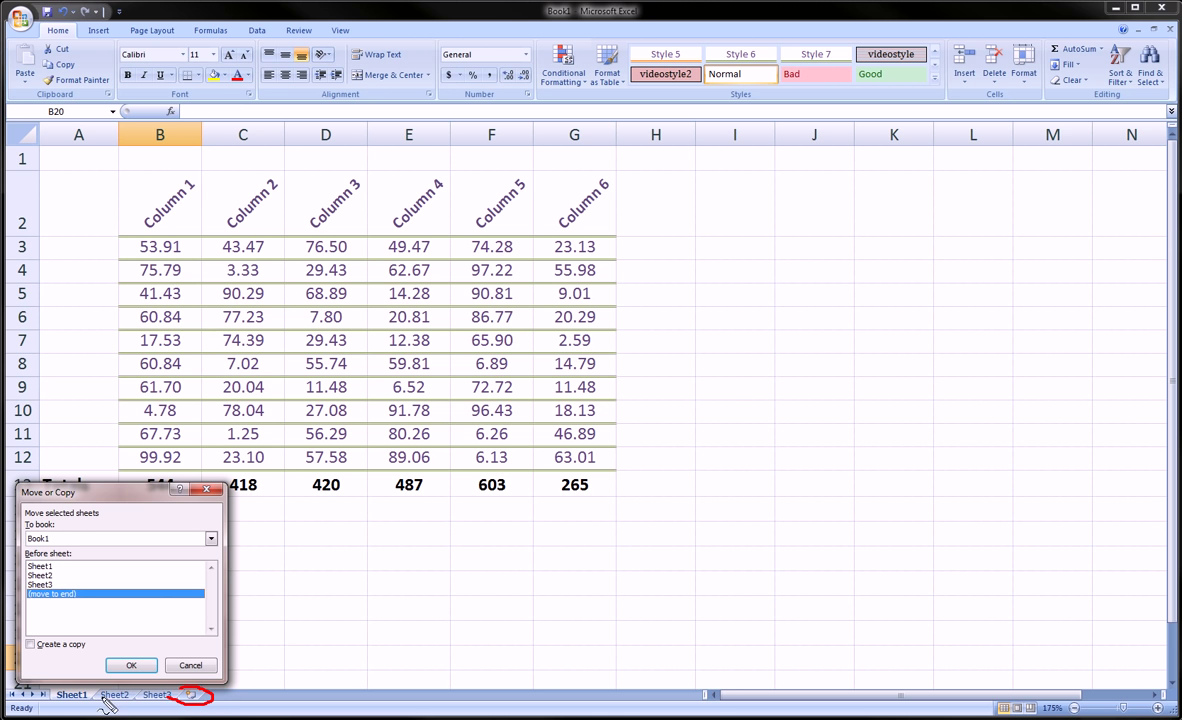
drag(60, 703, 181, 710)
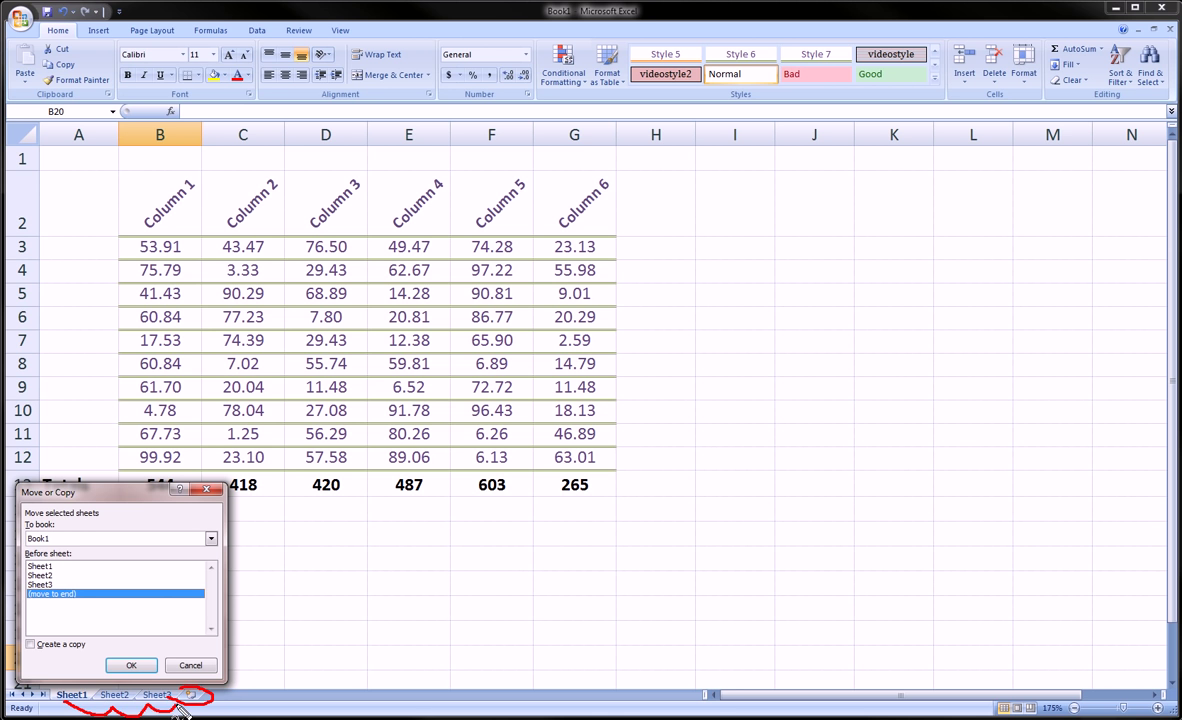
key(Escape)
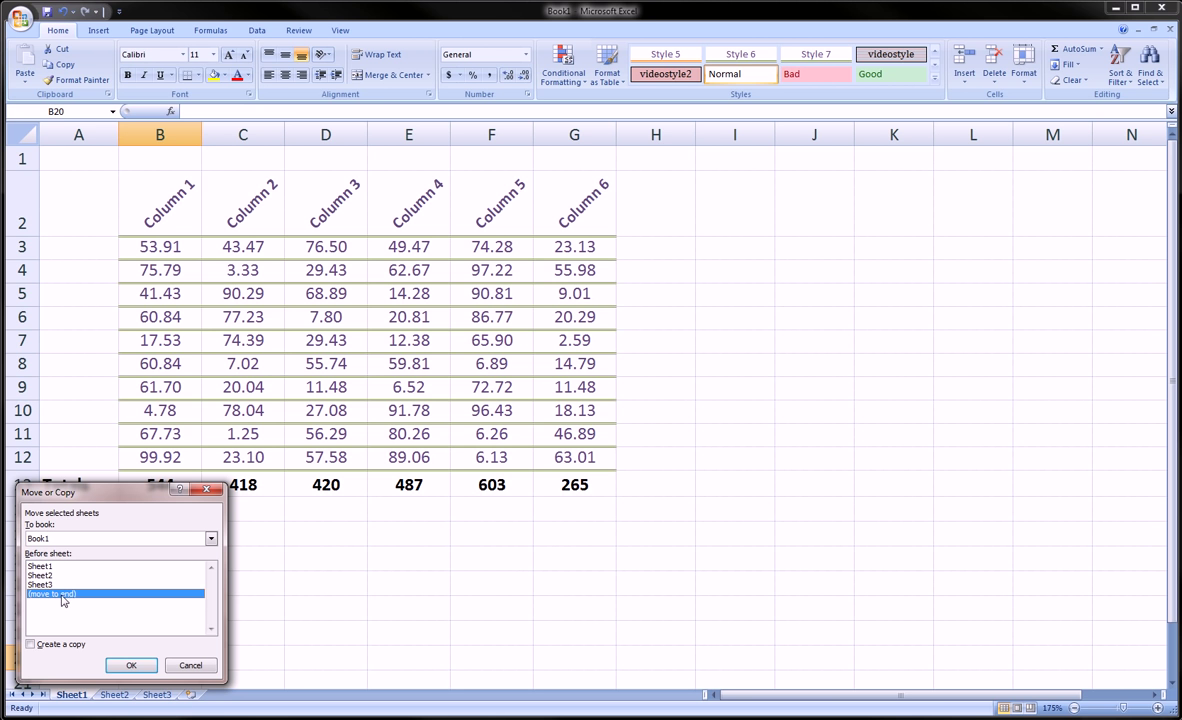
mouse_move(24, 632)
mouse_down()
mouse_move(94, 642)
mouse_move(62, 661)
mouse_move(16, 651)
mouse_move(37, 631)
mouse_up()
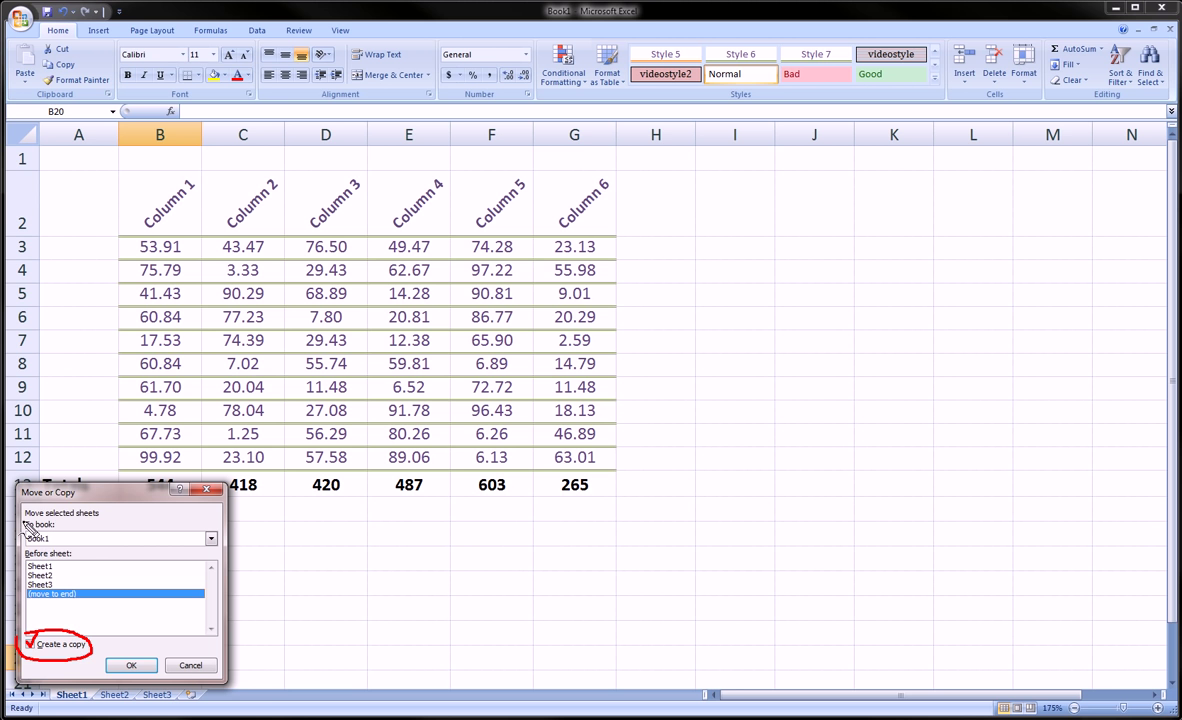
mouse_move(24, 510)
mouse_down()
mouse_move(92, 508)
mouse_move(114, 543)
mouse_move(24, 553)
mouse_up()
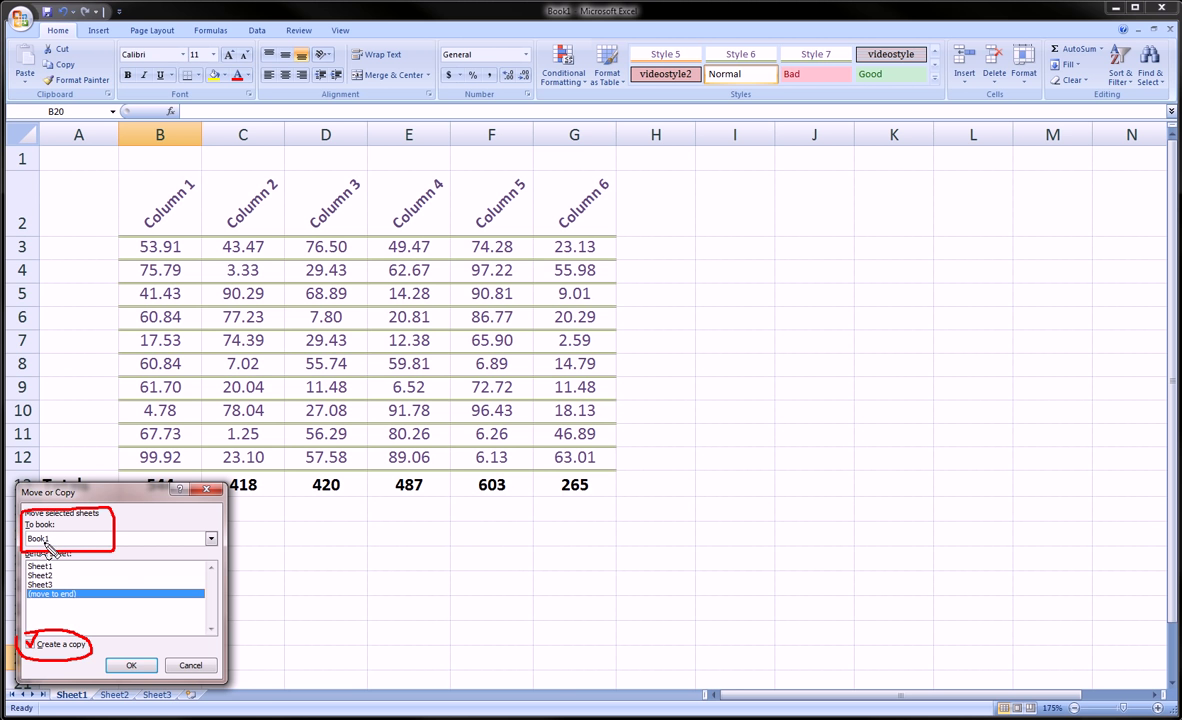
click(211, 538)
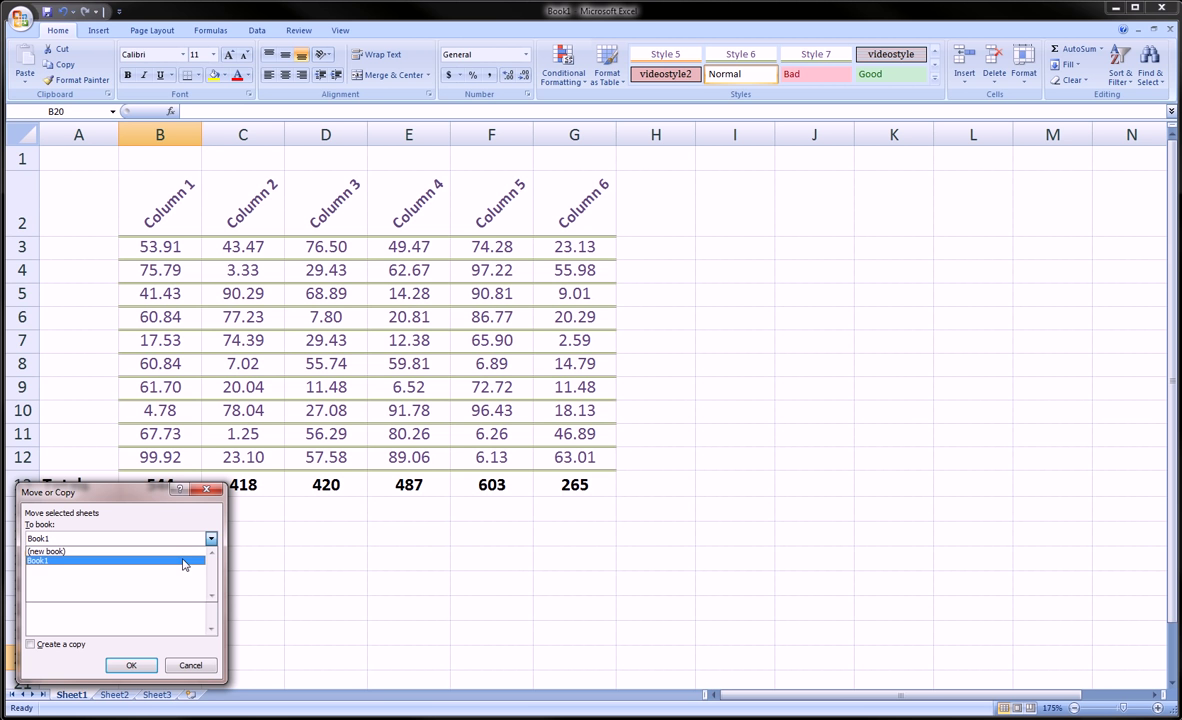
click(184, 564)
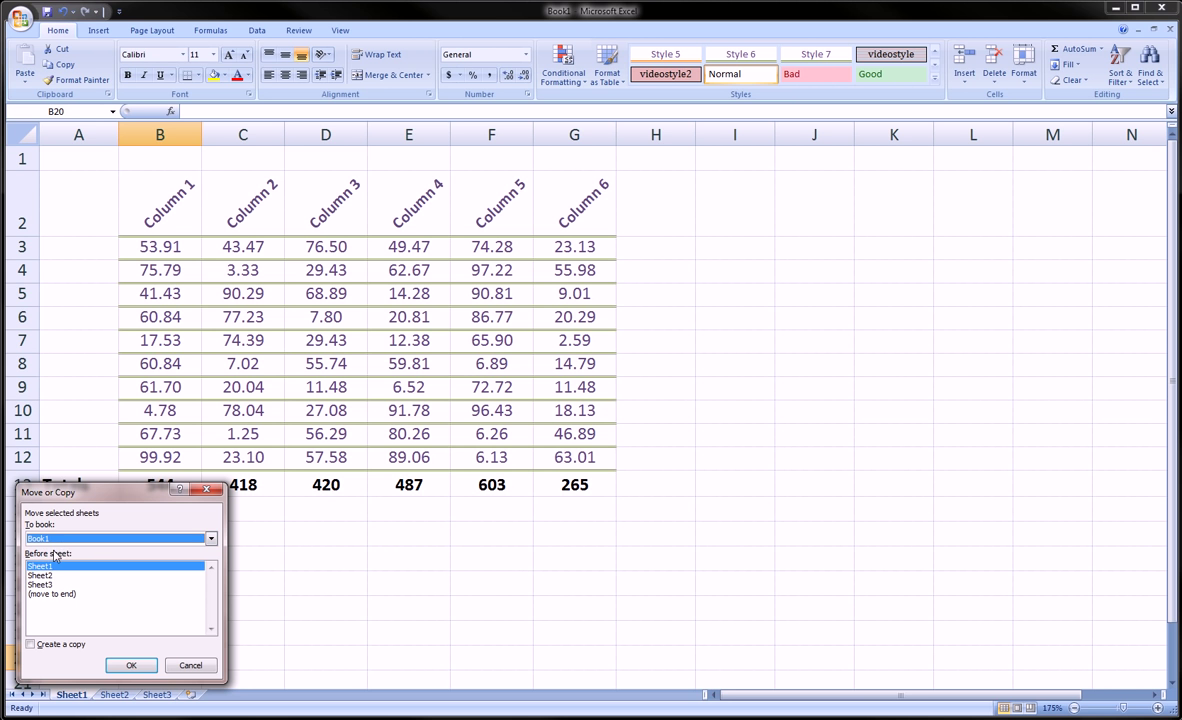
click(48, 595)
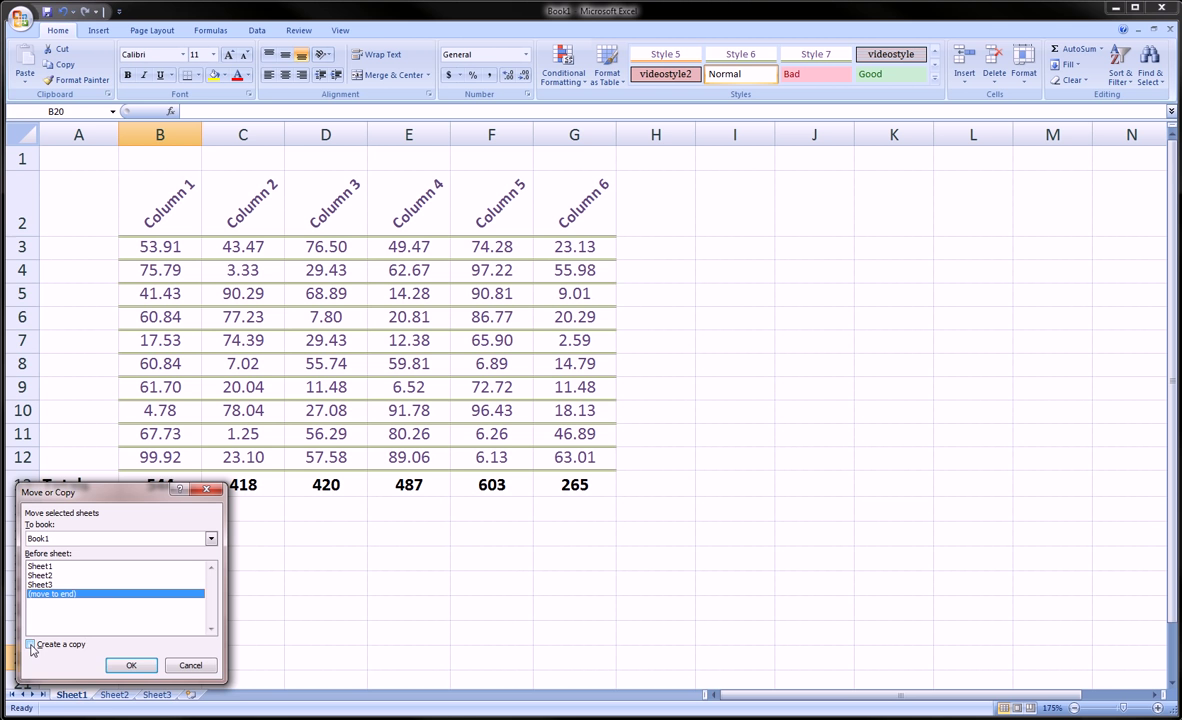
click(31, 645)
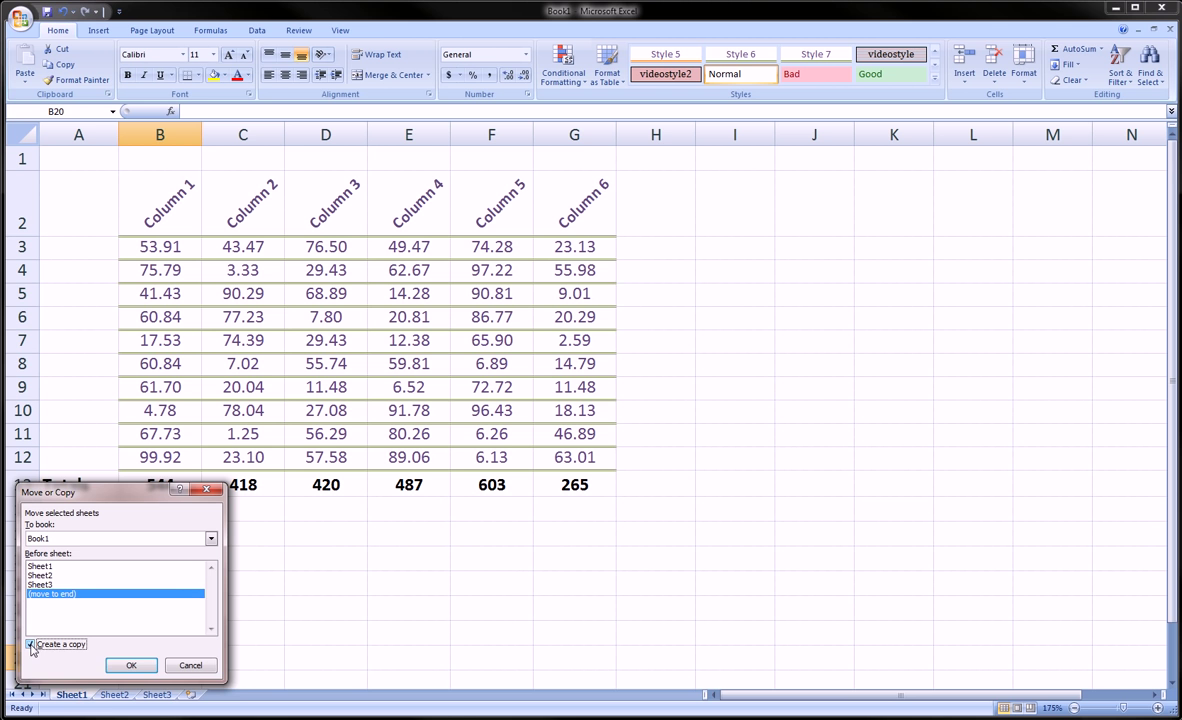
click(120, 665)
Rename the Sheet1 (2) copy to 'sheet 4' and return to Sheet1.
click(84, 697)
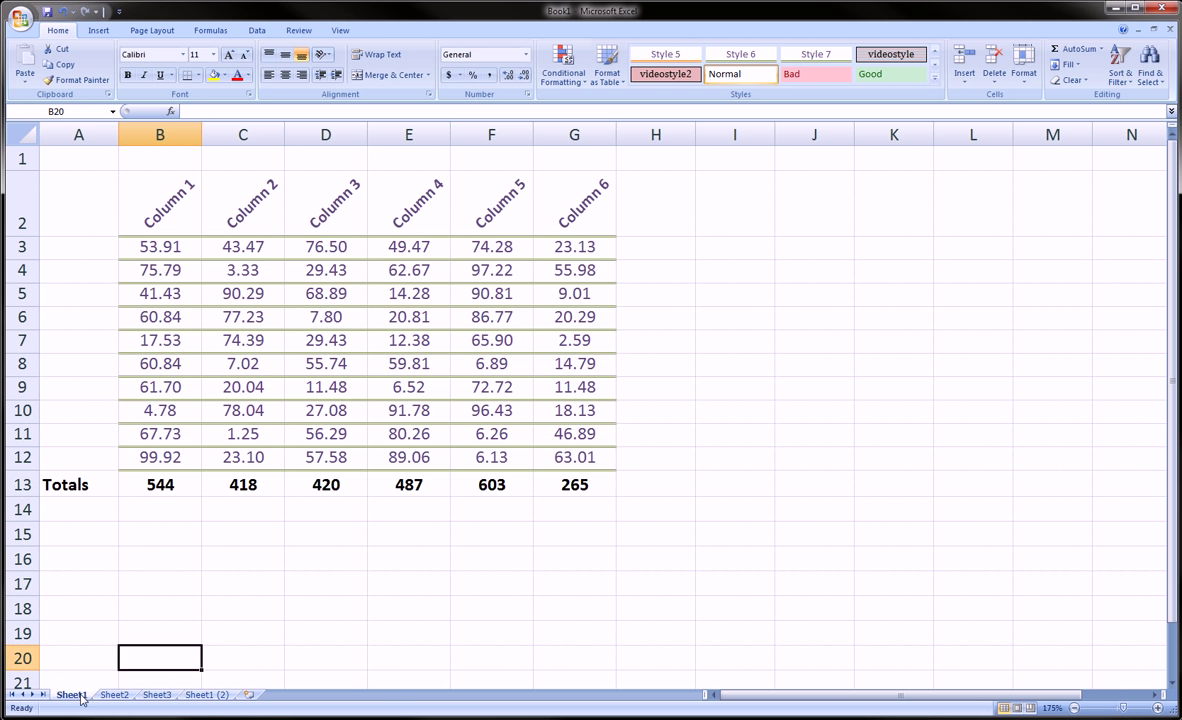
click(210, 695)
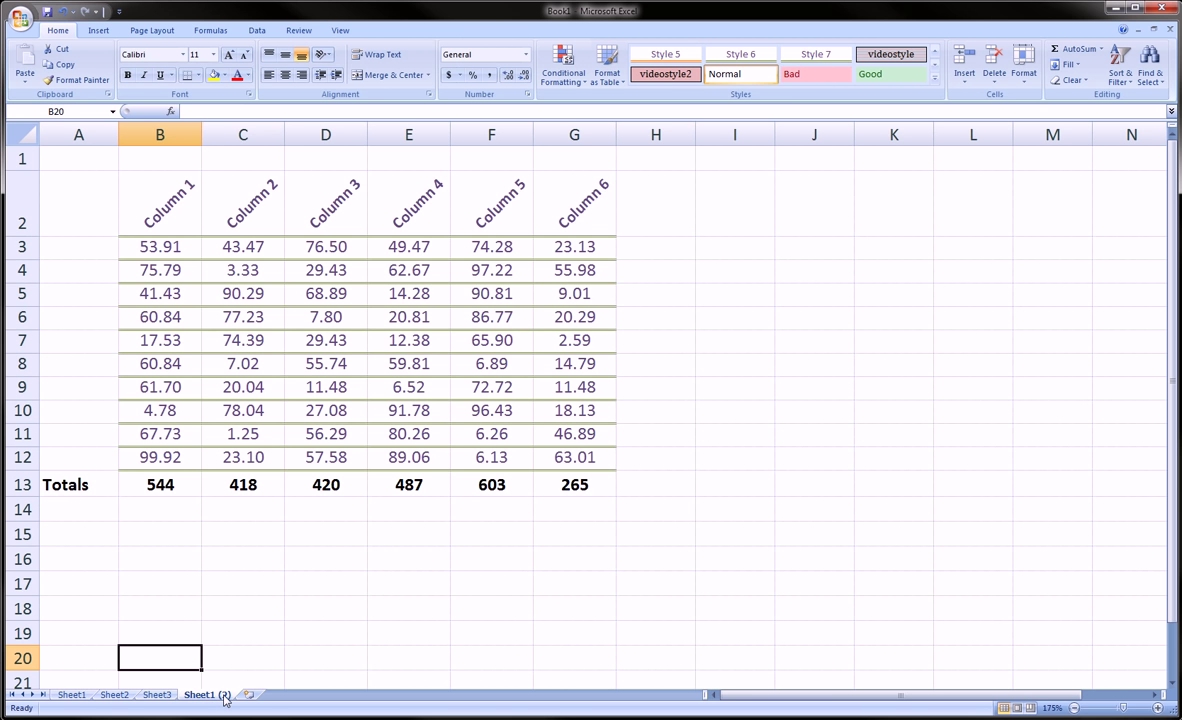
mouse_move(225, 700)
mouse_down()
mouse_move(117, 700)
mouse_move(215, 700)
mouse_up()
click(92, 697)
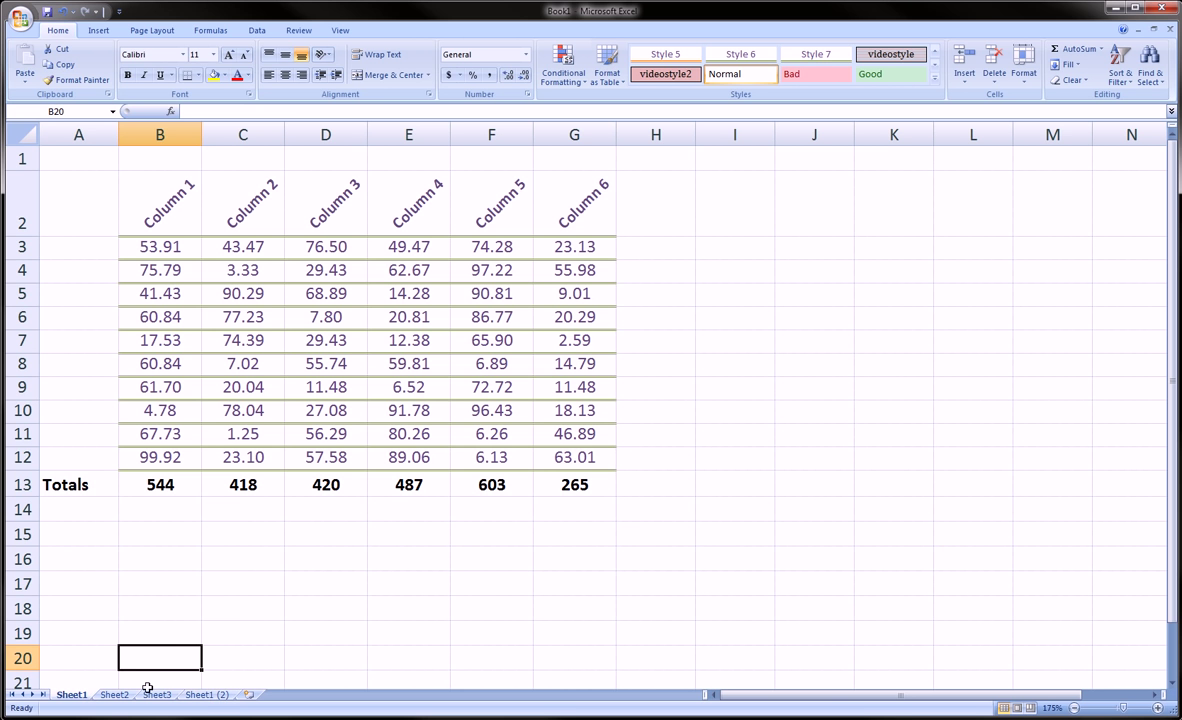
click(212, 697)
double_click(205, 695)
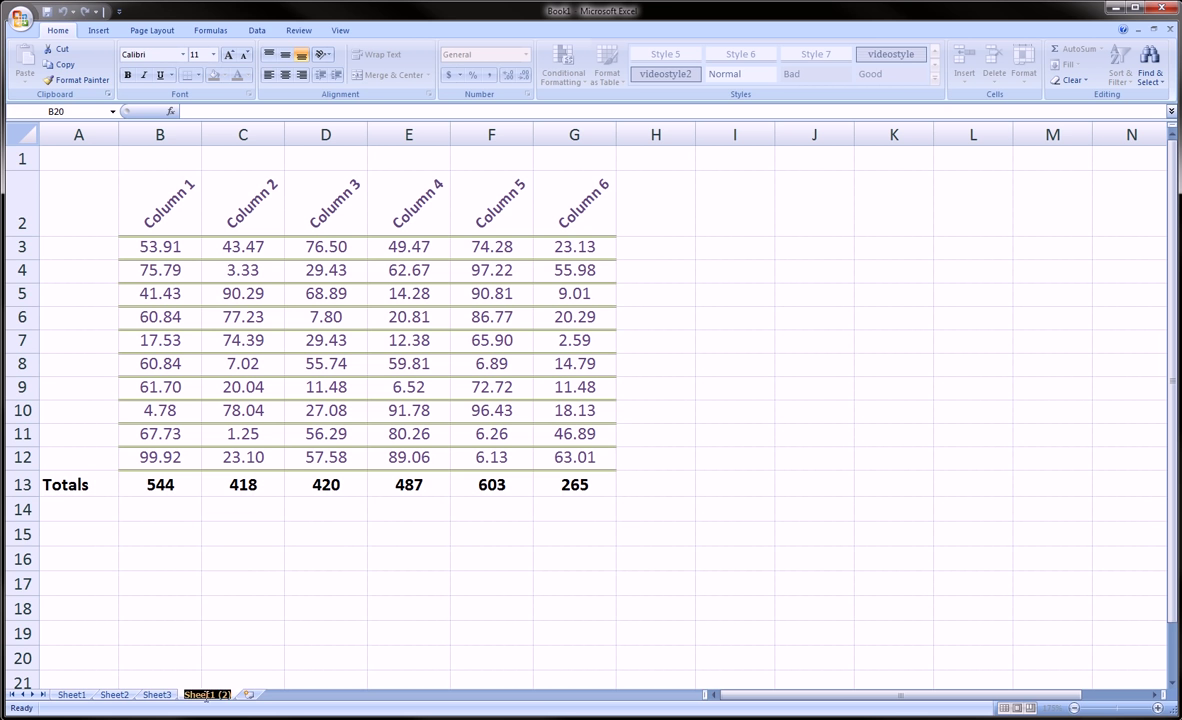
text(sheet 4)
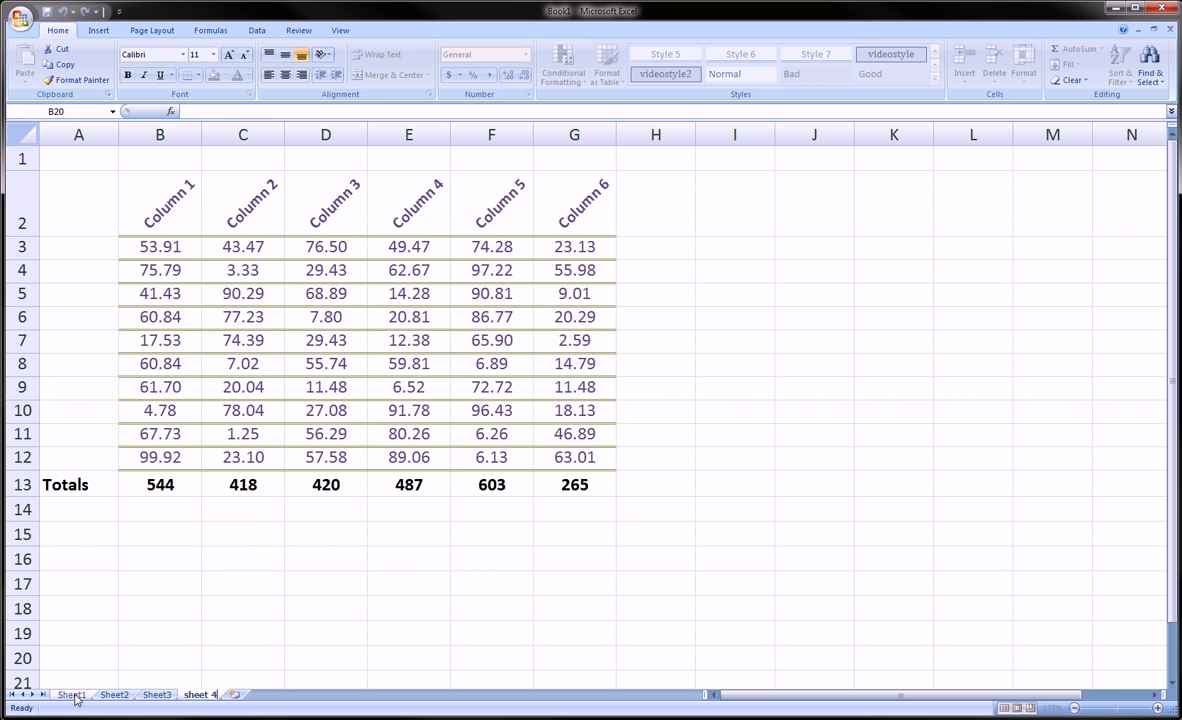
click(75, 698)
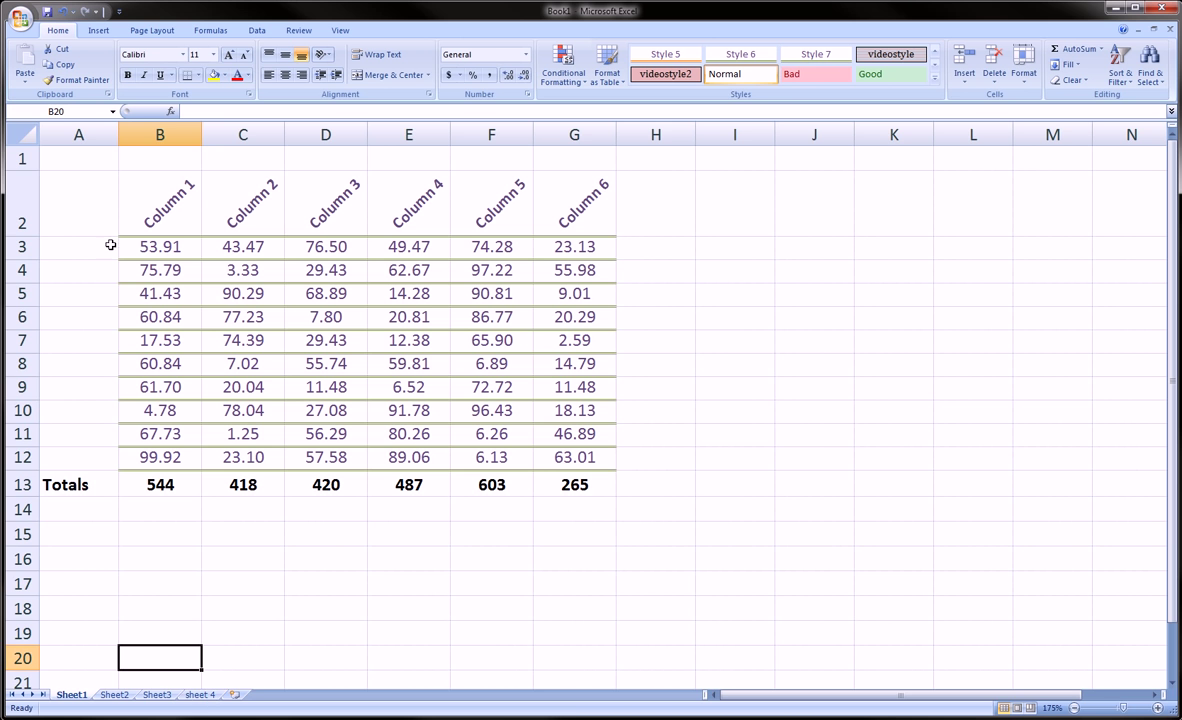
click(27, 135)
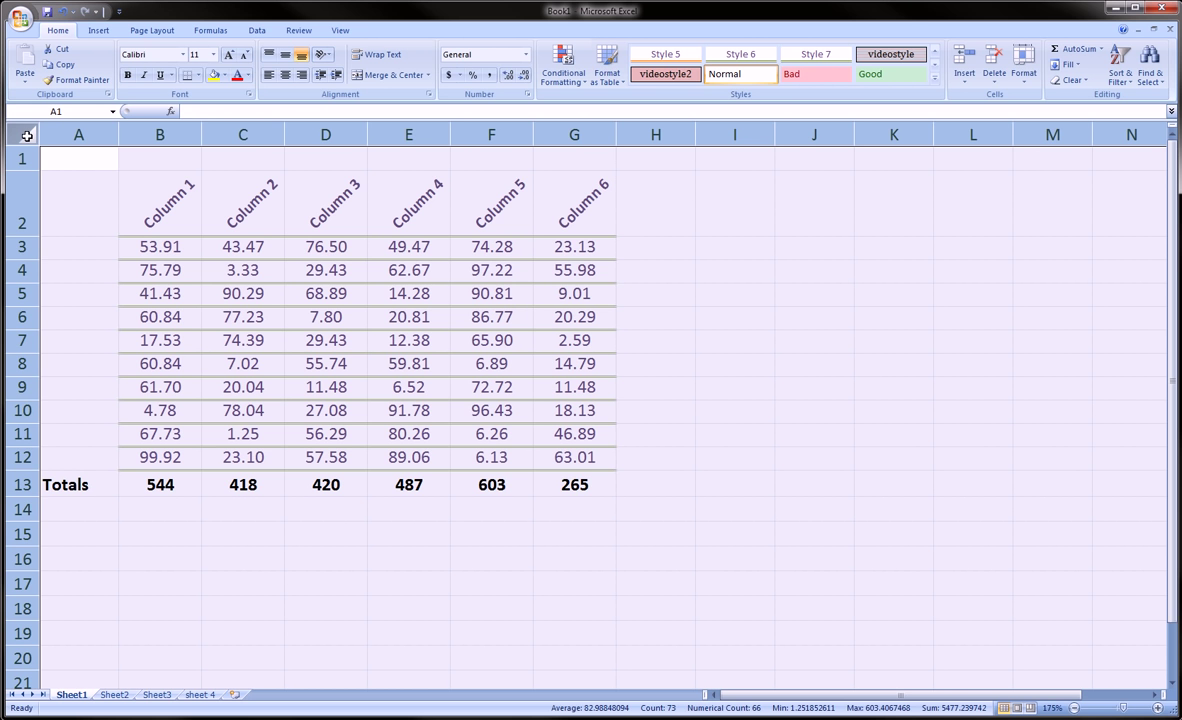
click(75, 80)
click(80, 608)
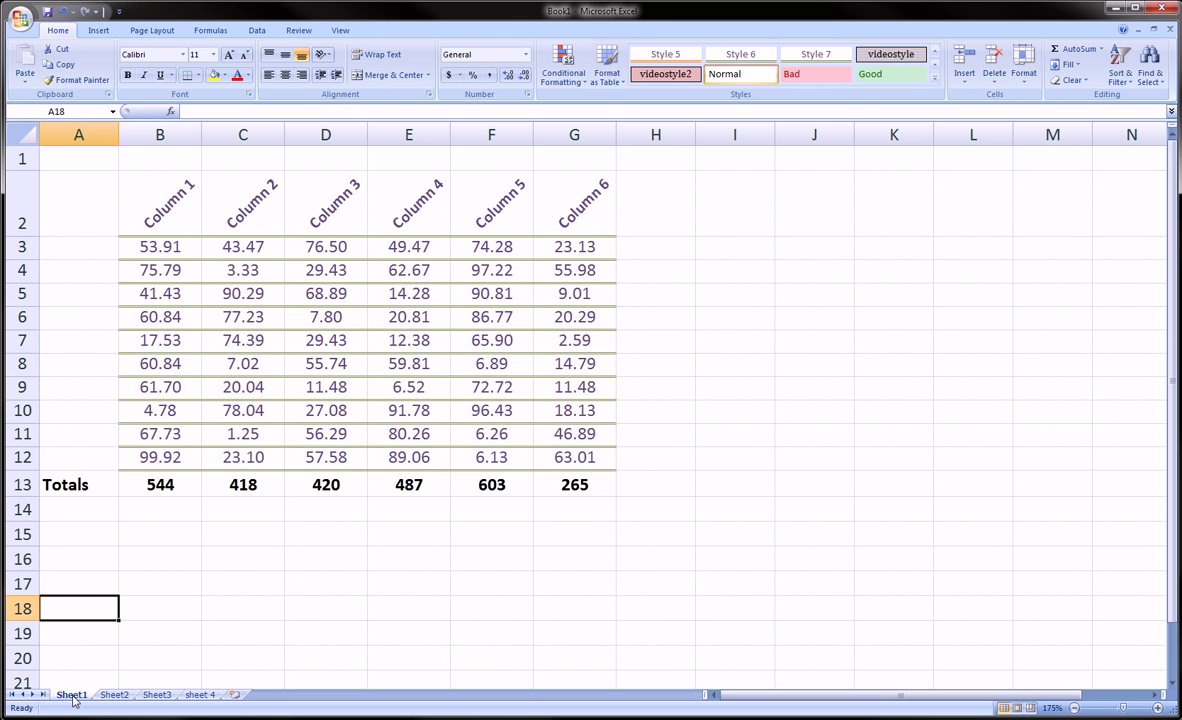
right_click(73, 700)
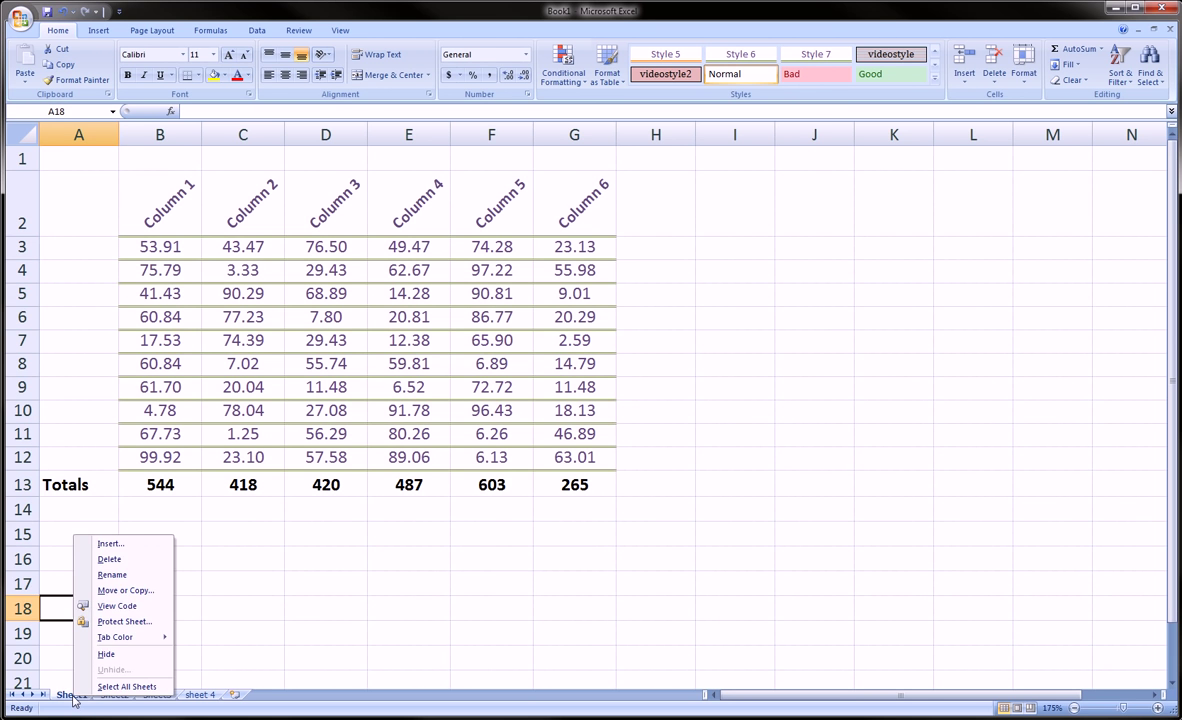
click(127, 592)
click(58, 602)
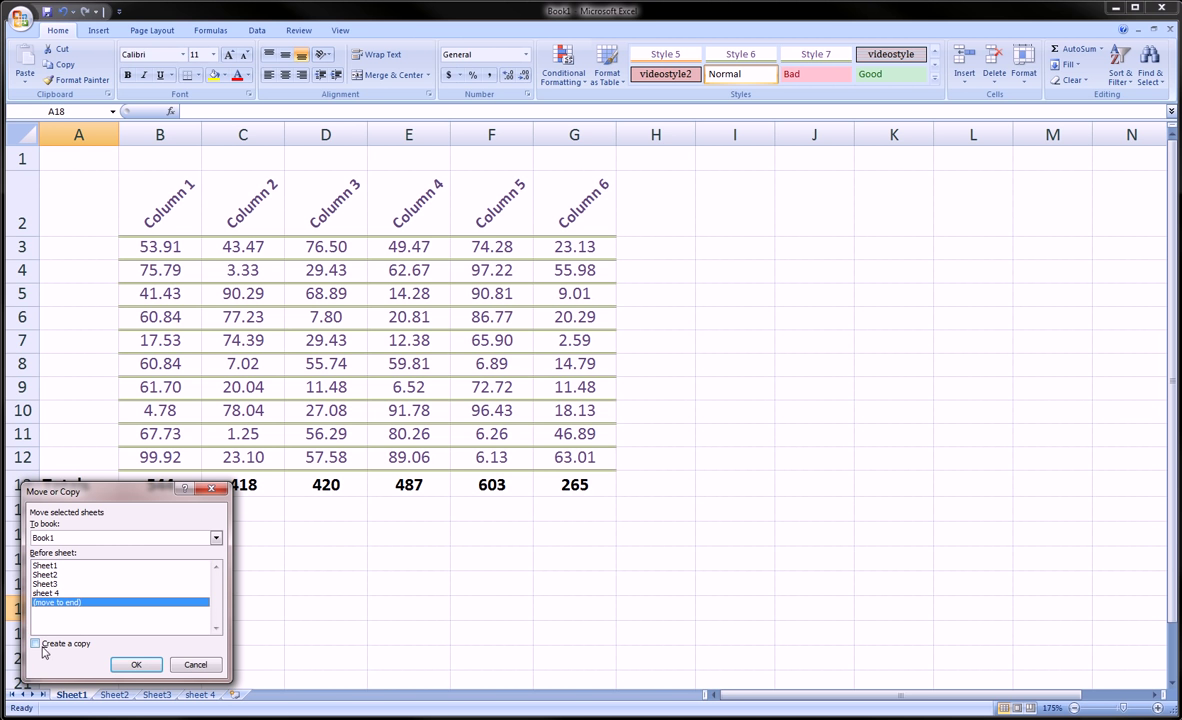
click(37, 645)
click(196, 666)
click(255, 620)
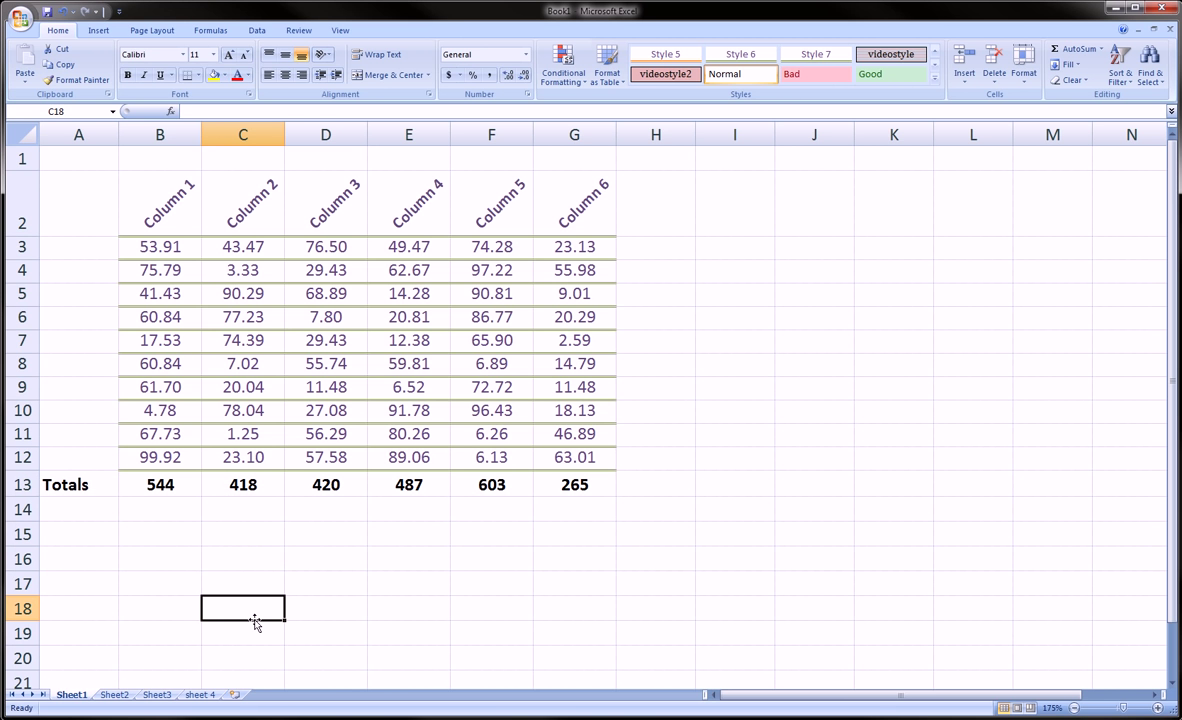